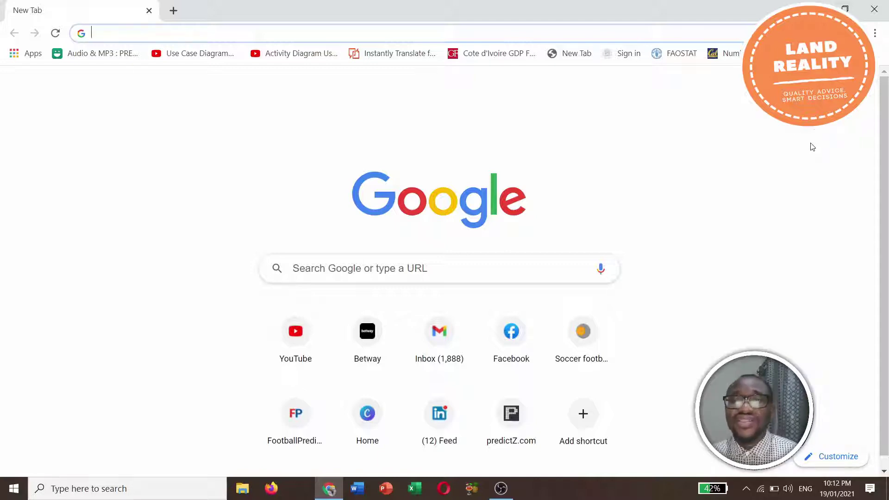
- Go to arcgis.com and sign in to ArcGIS Online with the saved account credentials
click(336, 39)
text(arc)
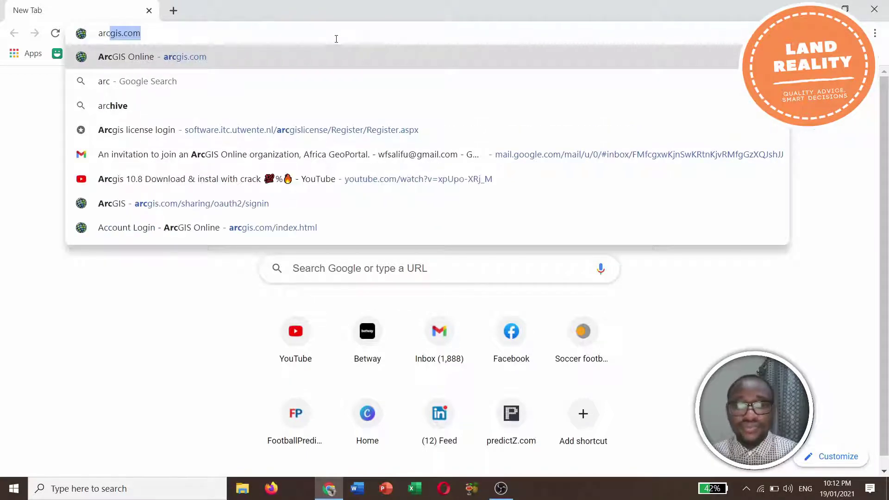
key(Return)
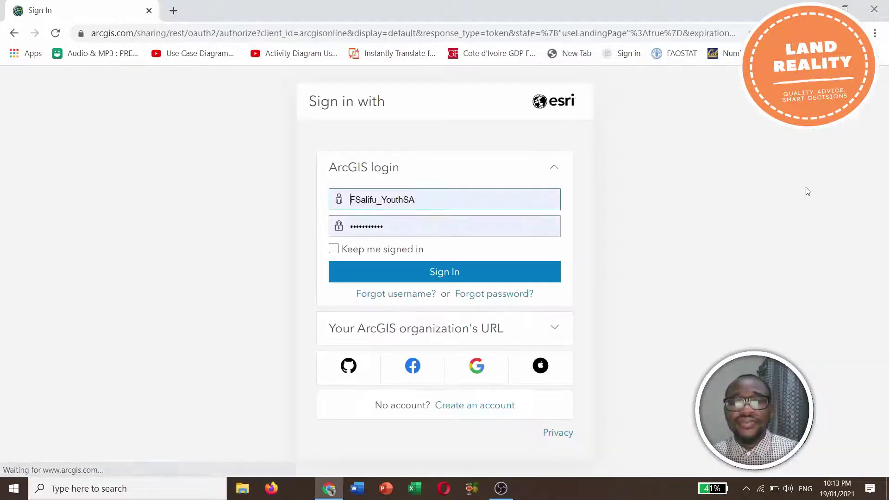
click(445, 277)
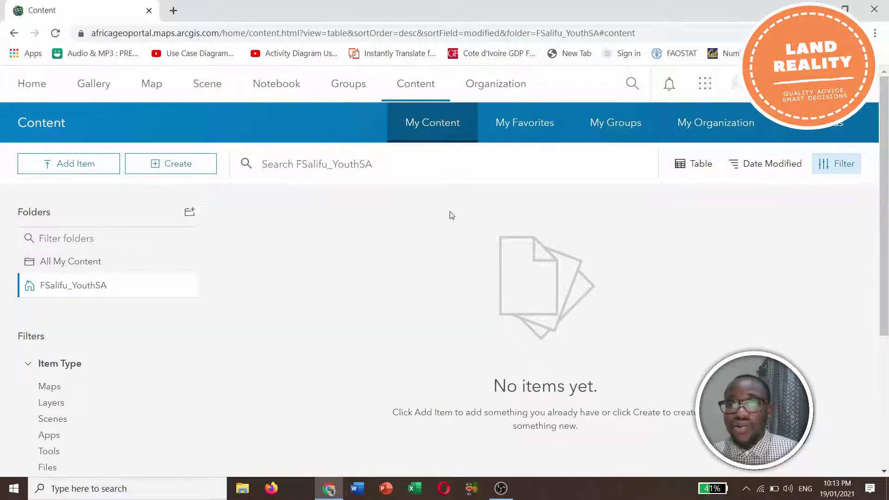
- Open the map viewer and search the Living Atlas layers for "weather"
click(151, 83)
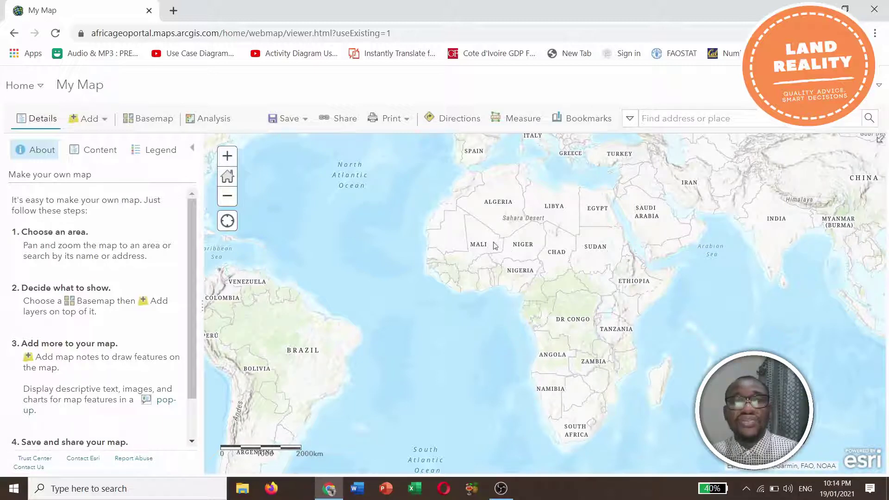
click(104, 121)
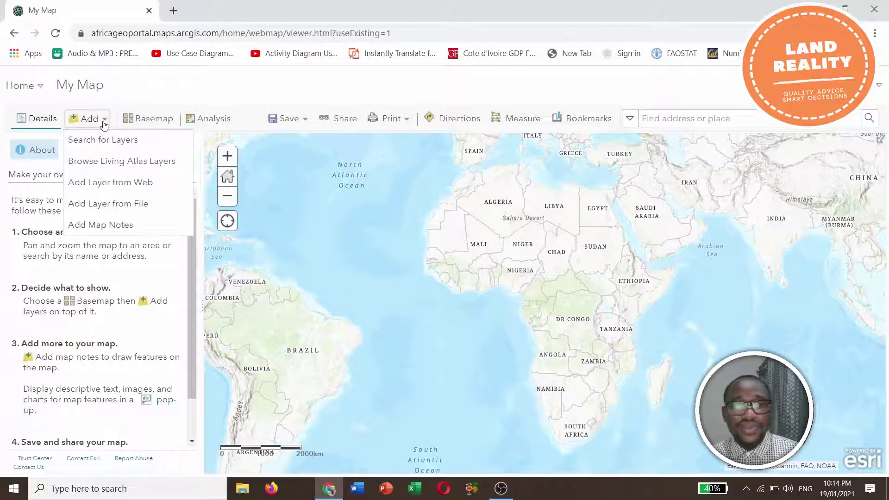
click(114, 161)
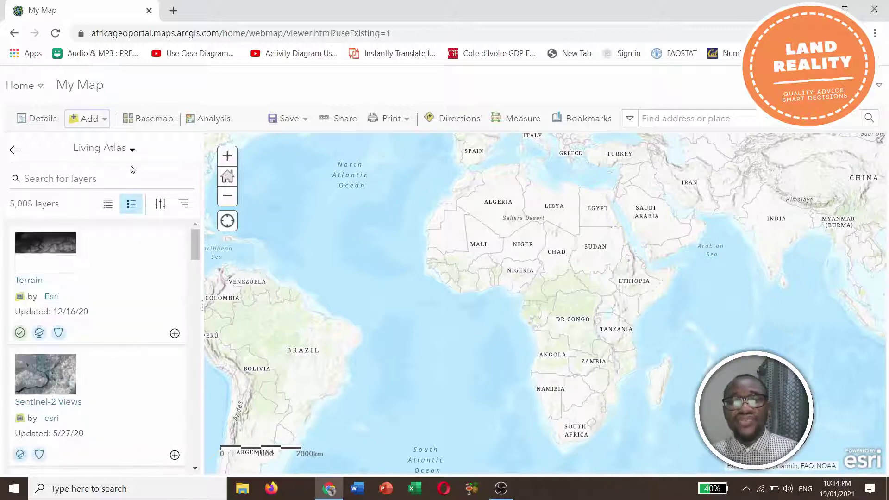
click(70, 179)
text(we)
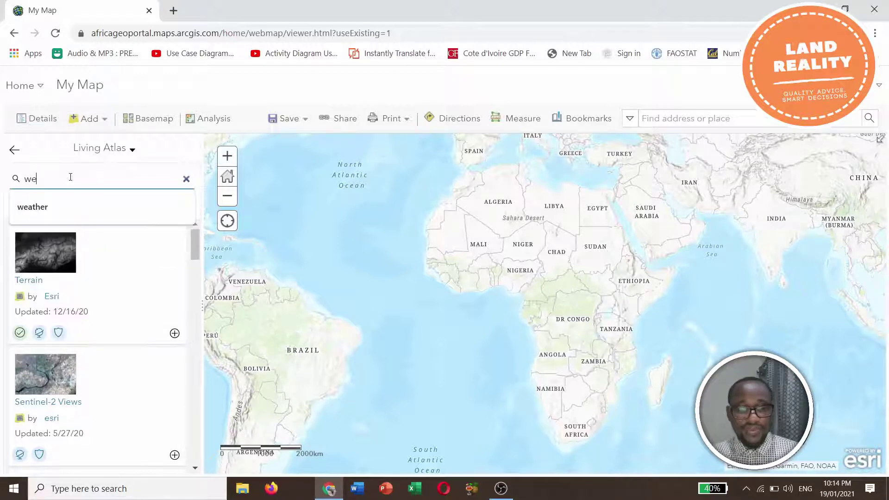
text(ather)
key(Return)
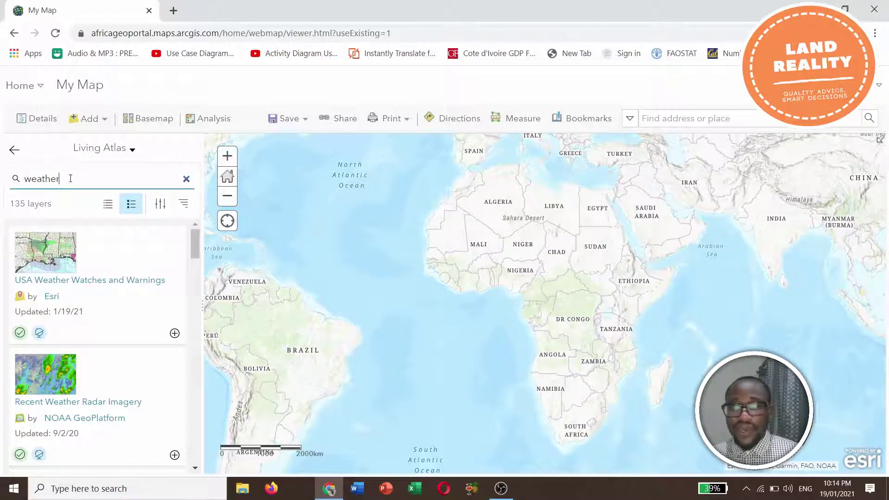
- Open the details of the Recent Weather Radar Imagery layer and read through its description
scroll(154, 361, down, 1)
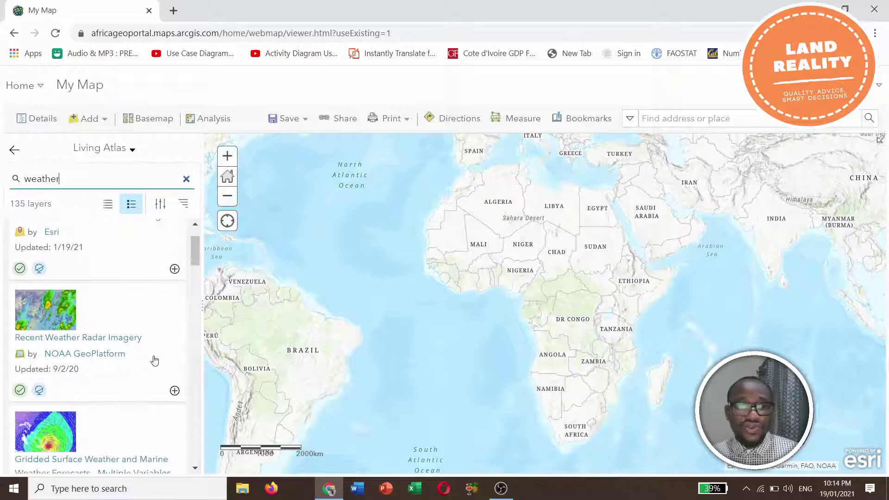
click(122, 343)
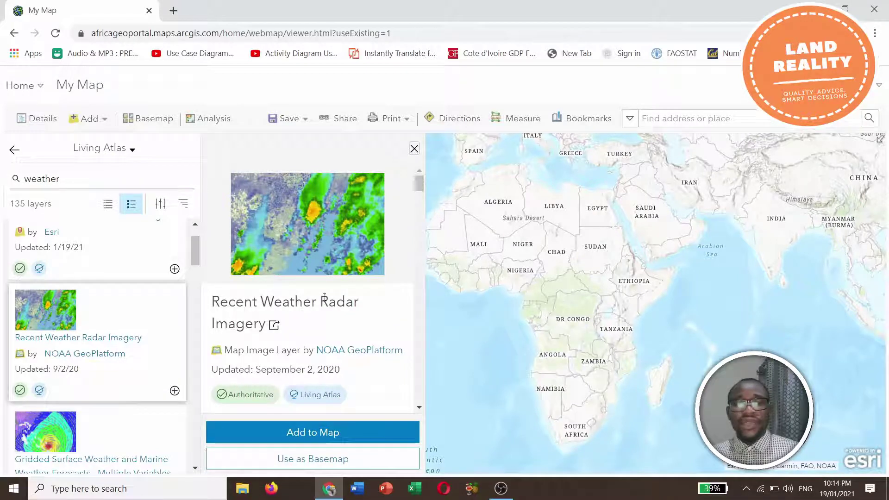
scroll(301, 329, down, 1)
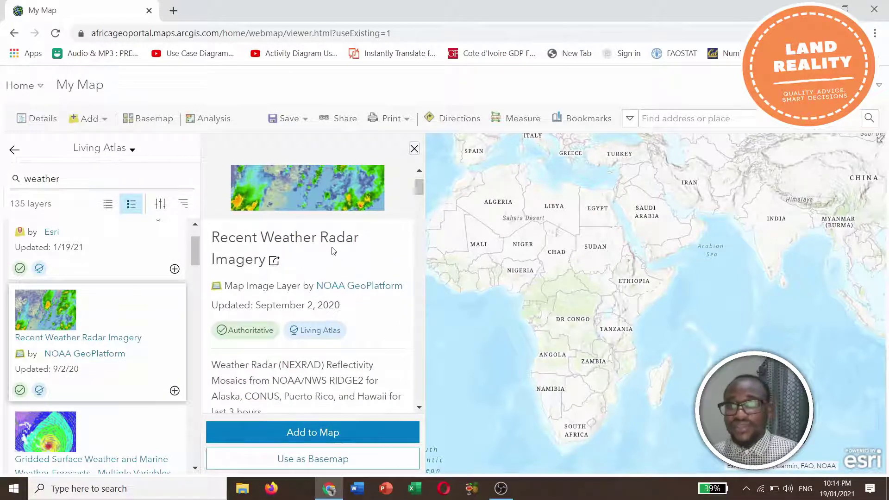
scroll(296, 299, up, 1)
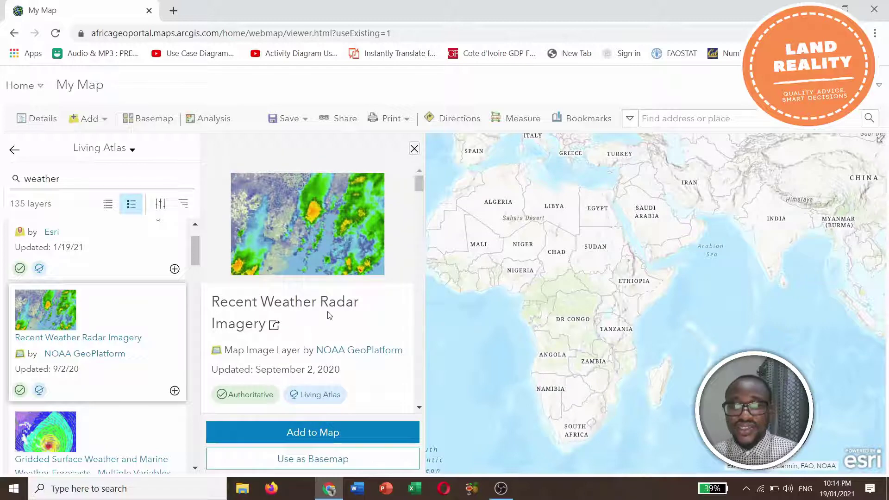
scroll(364, 323, down, 1)
scroll(365, 323, down, 2)
scroll(259, 310, up, 2)
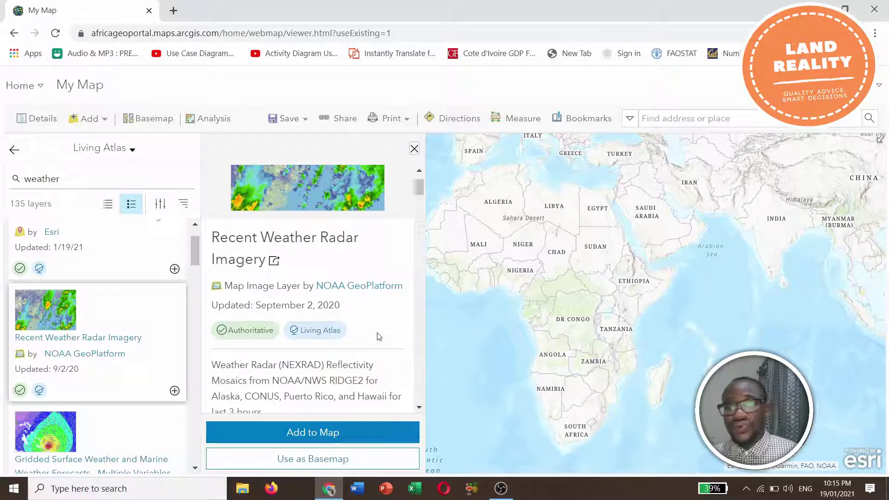
scroll(379, 336, down, 1)
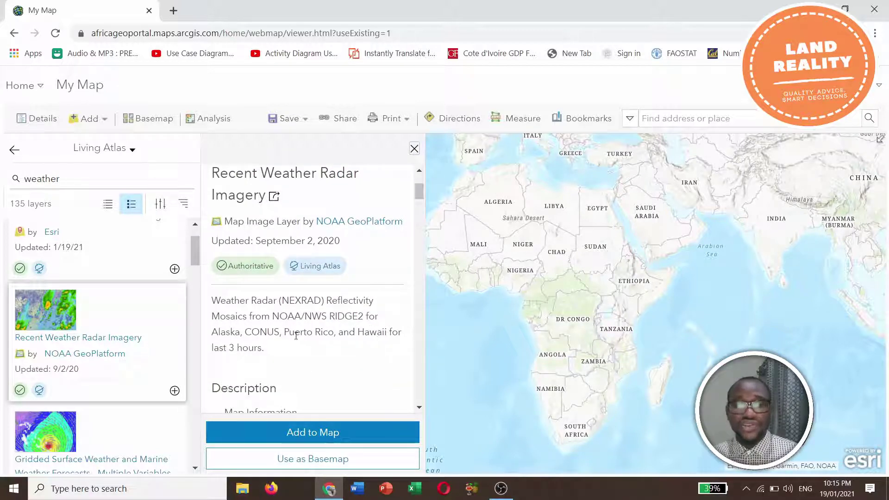
scroll(296, 335, down, 2)
scroll(295, 330, down, 7)
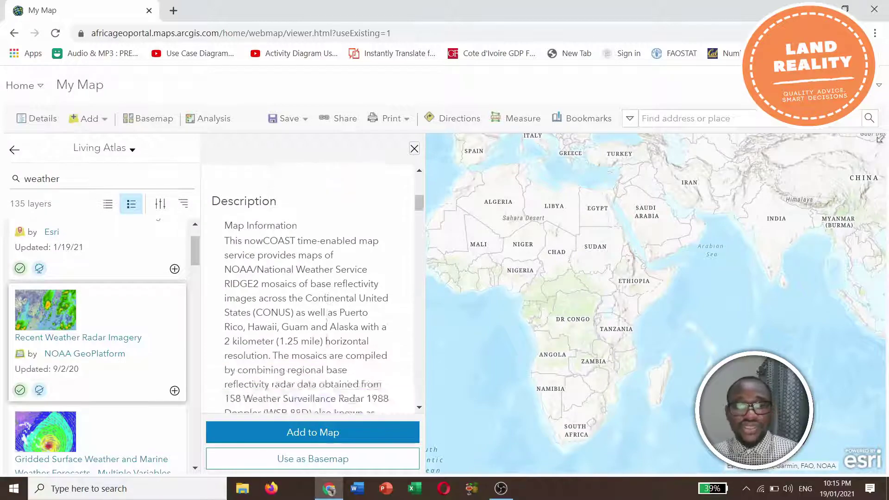
scroll(277, 314, down, 10)
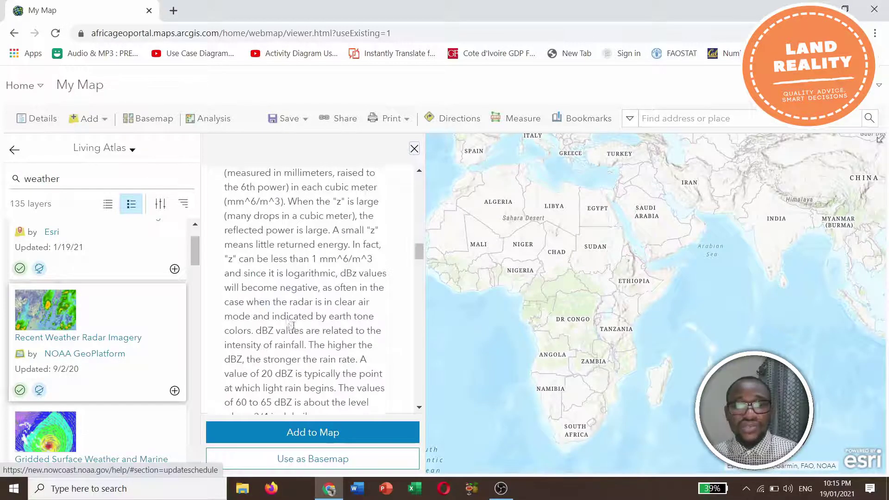
scroll(289, 322, down, 5)
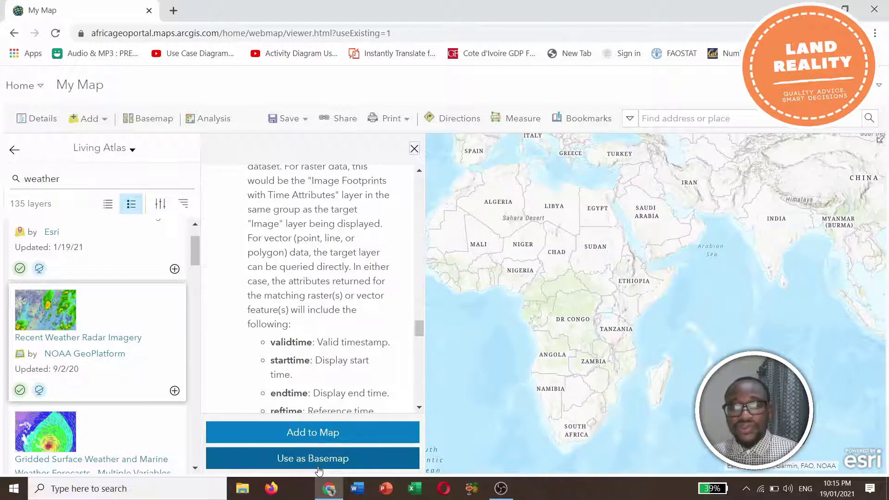
- Add the Recent Weather Radar Imagery layer to the map and return to the map details
click(323, 439)
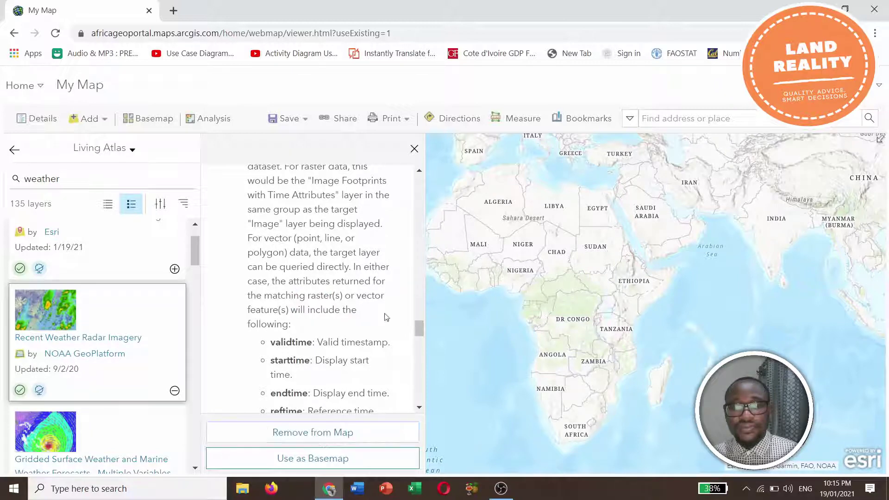
click(413, 150)
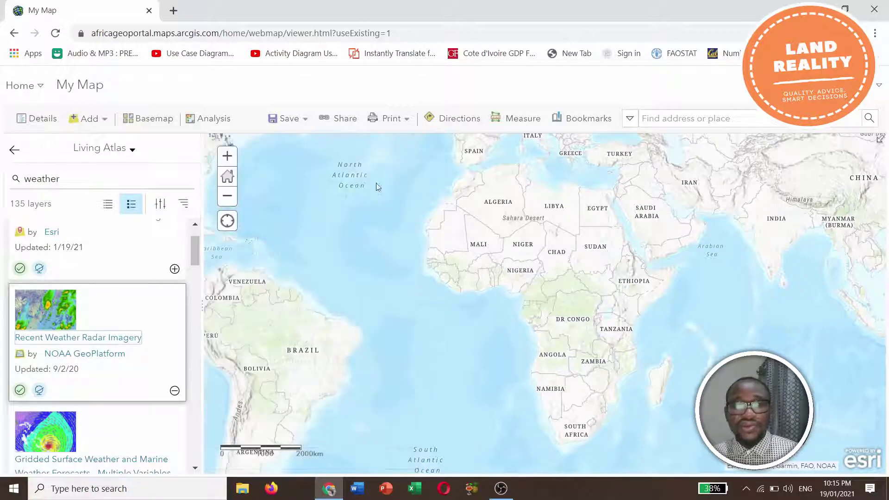
click(14, 150)
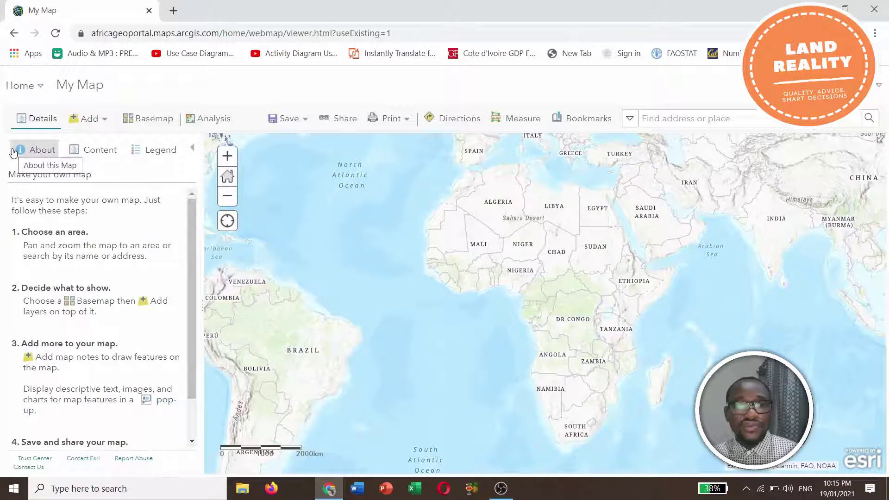
- Show the map contents, expand Recent Weather Radar Imagery and turn on its Image Footprints with Time Attributes sublayer
scroll(169, 338, down, 1)
scroll(168, 338, up, 1)
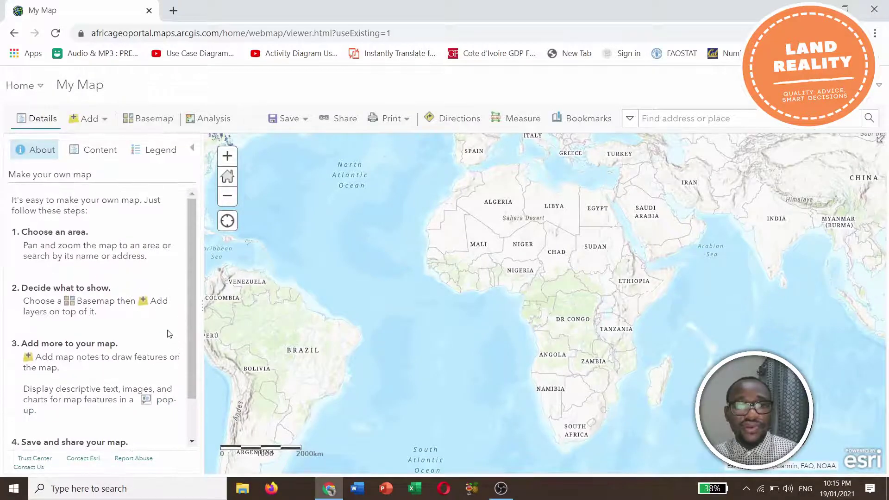
click(103, 155)
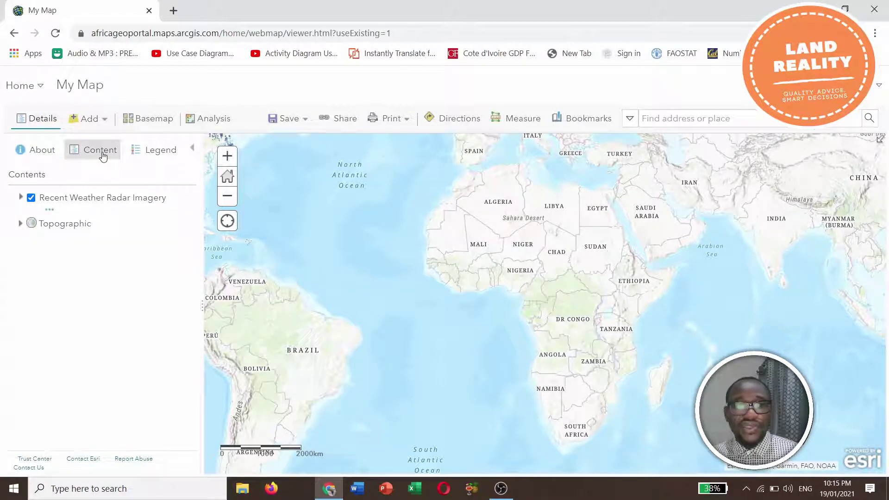
click(20, 198)
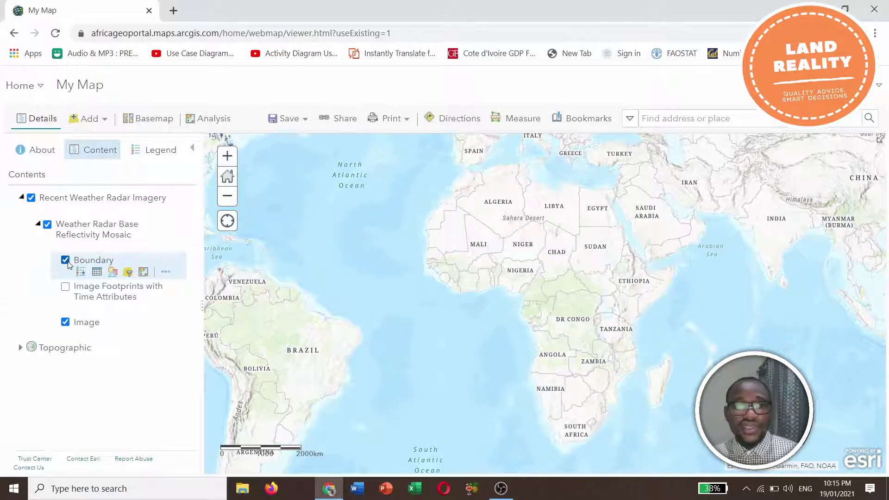
click(67, 288)
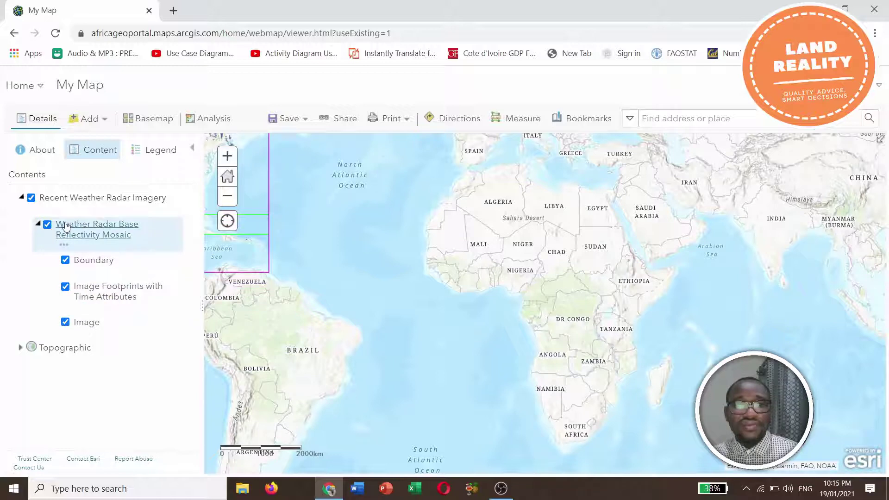
- Zoom the map to the full extent of the Recent Weather Radar Imagery layer
click(64, 247)
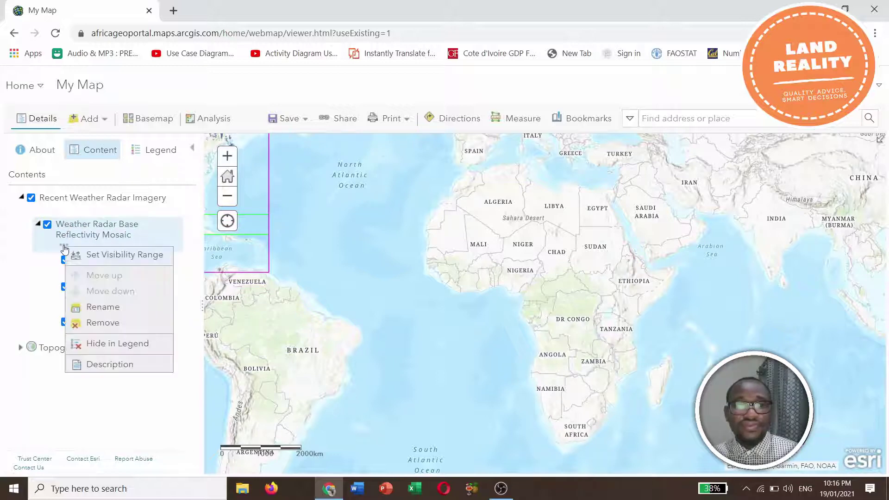
click(44, 302)
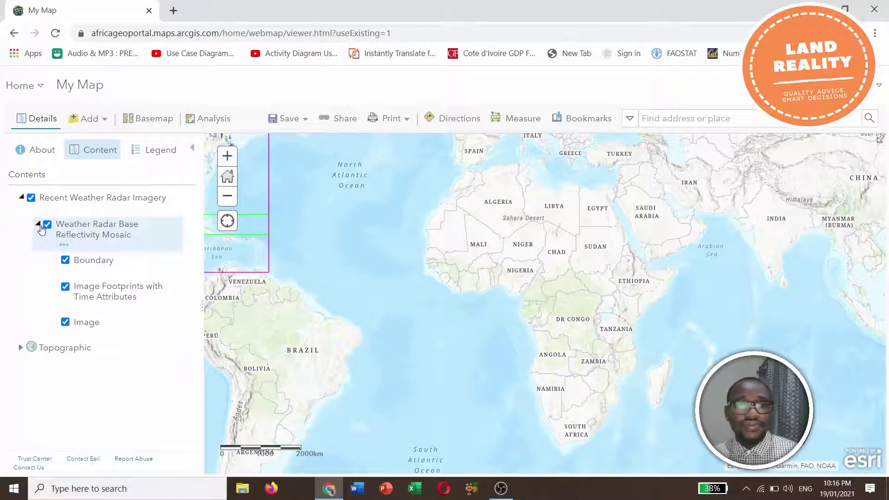
click(56, 210)
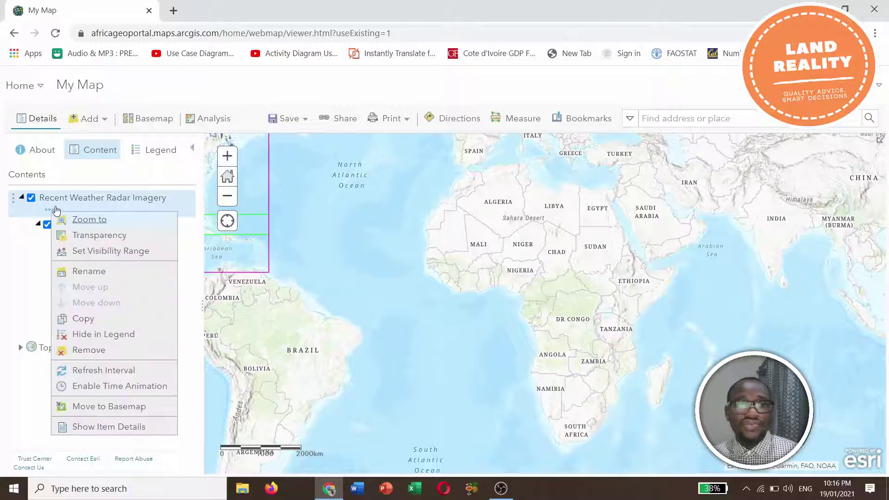
click(77, 219)
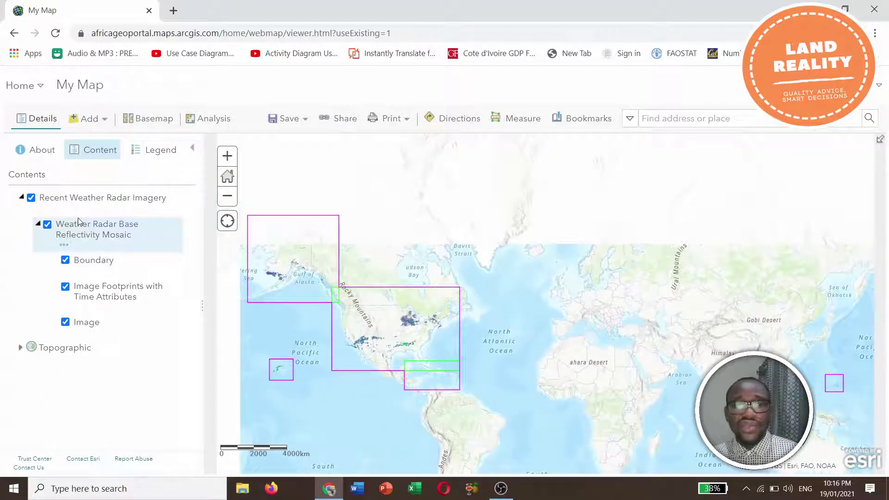
- Examine the radar imagery and its footprint boundaries over the United States and the Caribbean at different map scales
scroll(406, 320, up, 1)
scroll(406, 320, up, 3)
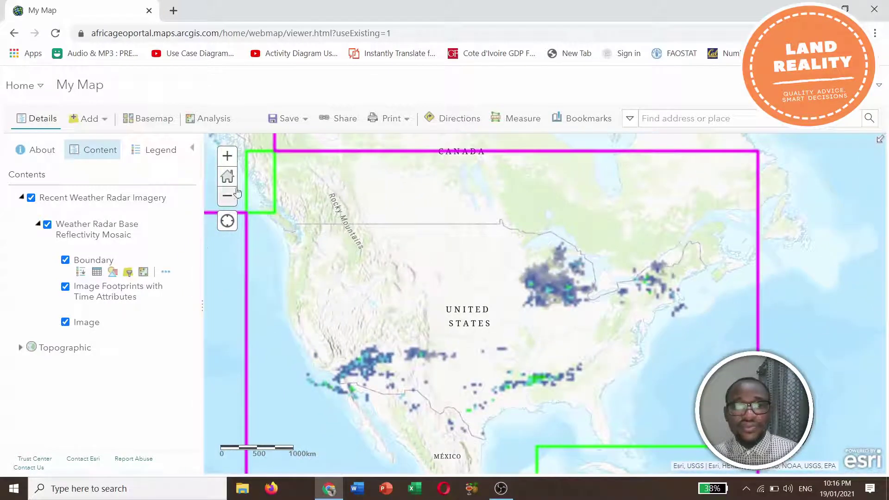
click(227, 157)
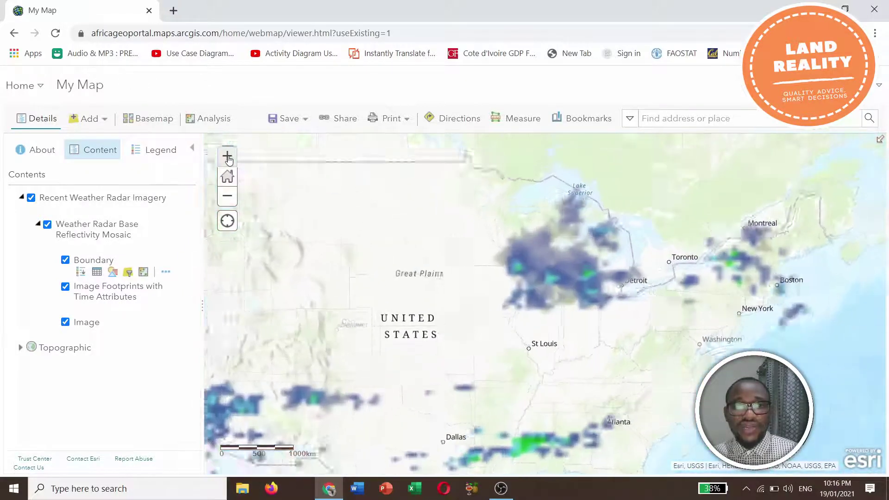
click(227, 200)
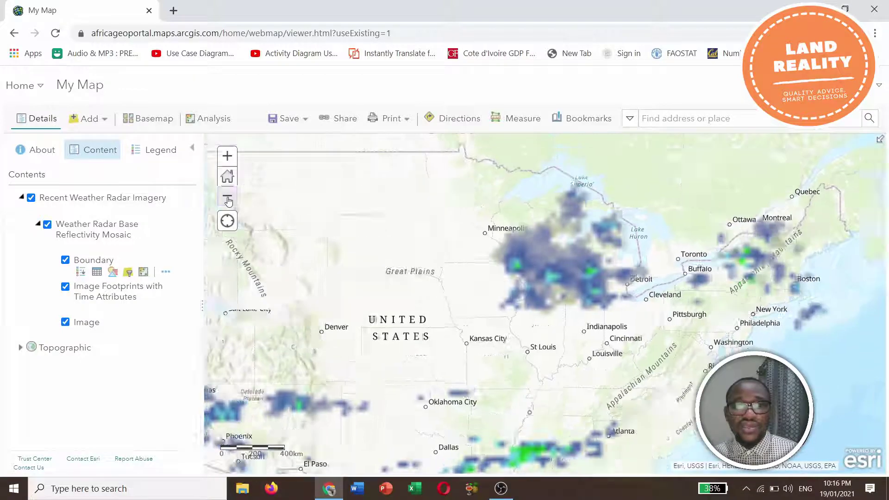
click(224, 185)
drag(268, 190, 699, 332)
scroll(628, 336, up, 2)
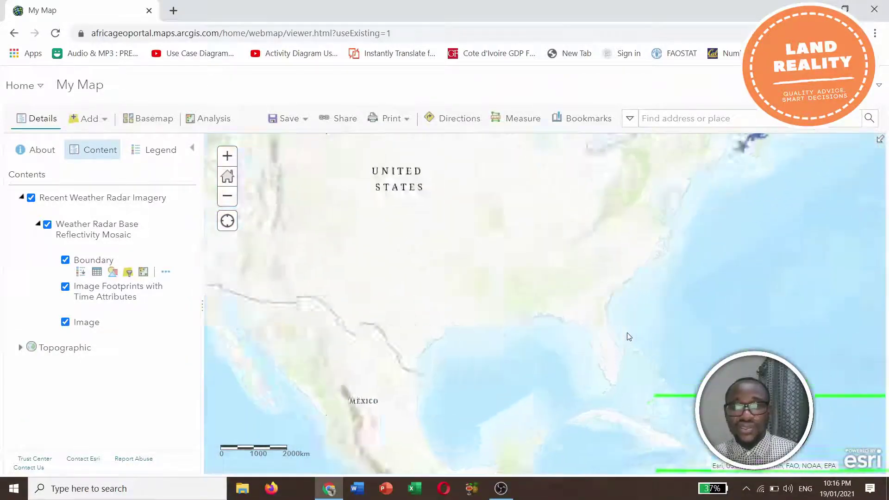
drag(675, 465, 609, 276)
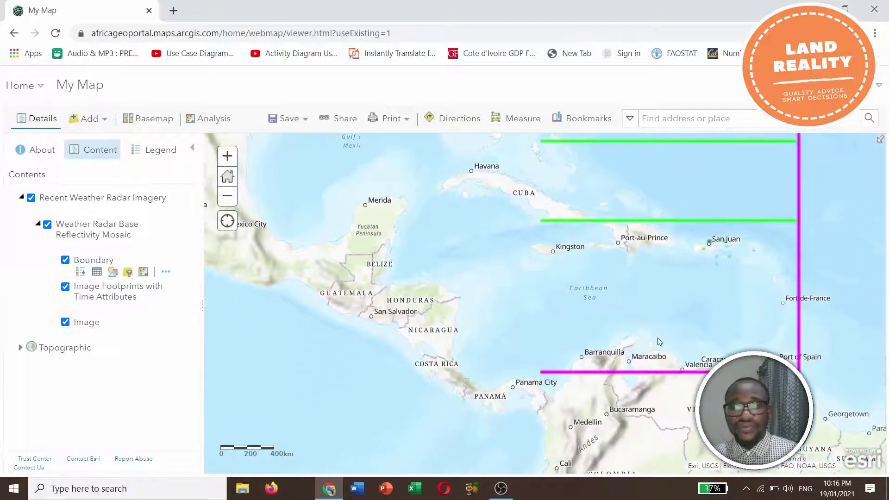
scroll(656, 336, up, 1)
scroll(657, 339, down, 2)
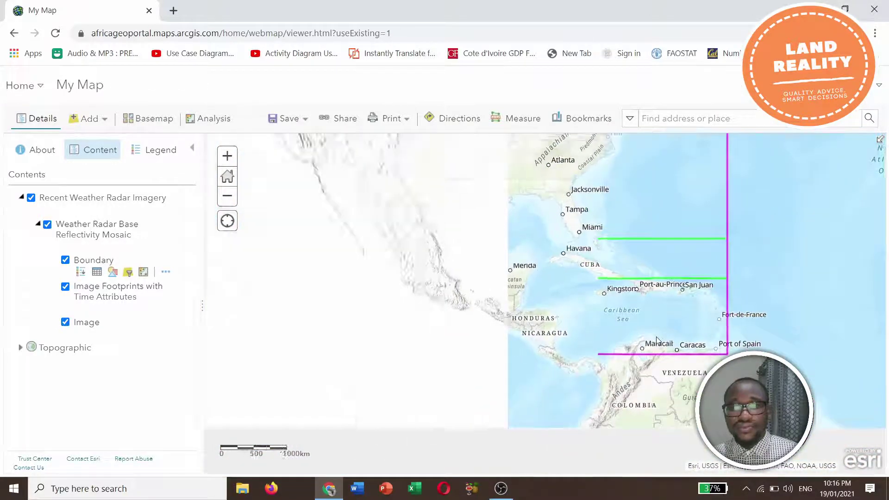
scroll(637, 306, down, 5)
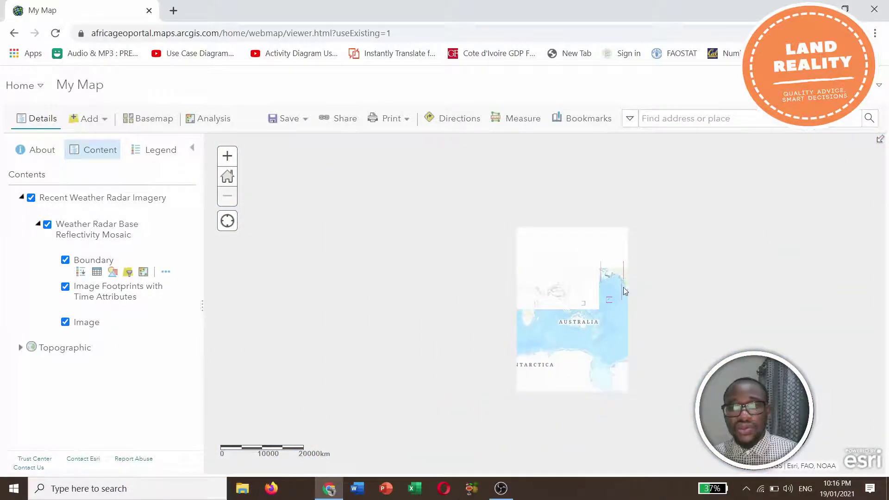
- Examine the radar imagery and its footprint boundaries around the Gulf of Alaska and the Bering Sea at different map scales
scroll(624, 287, up, 3)
scroll(590, 248, up, 3)
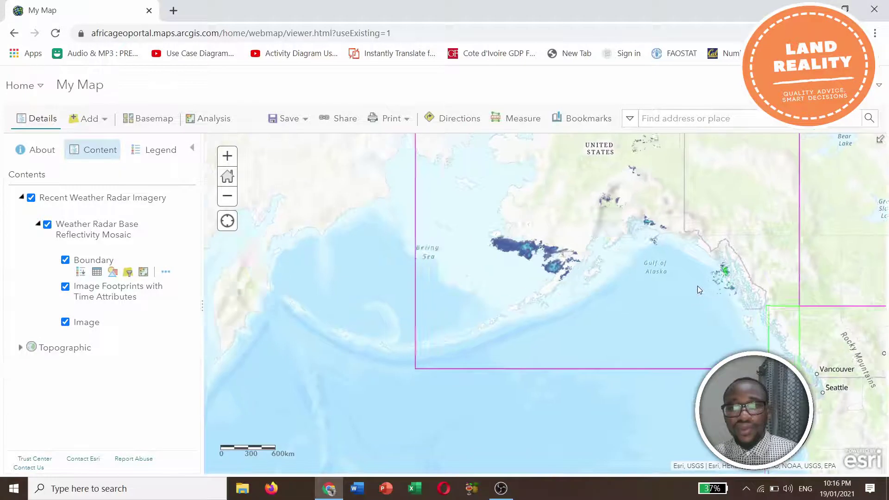
scroll(697, 285, up, 2)
scroll(773, 260, up, 2)
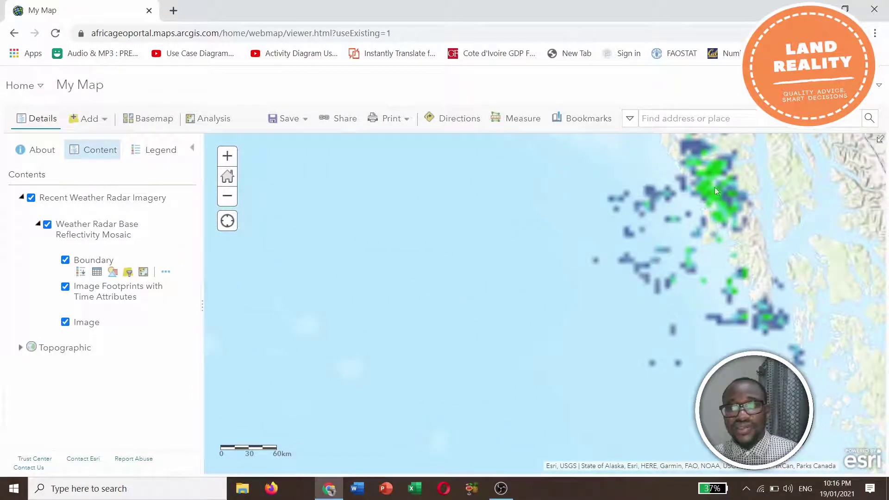
scroll(680, 281, up, 1)
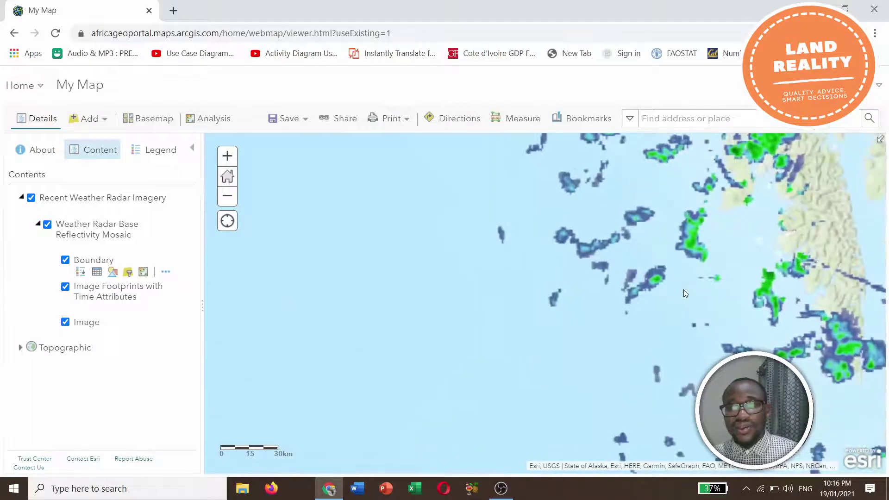
scroll(683, 289, down, 3)
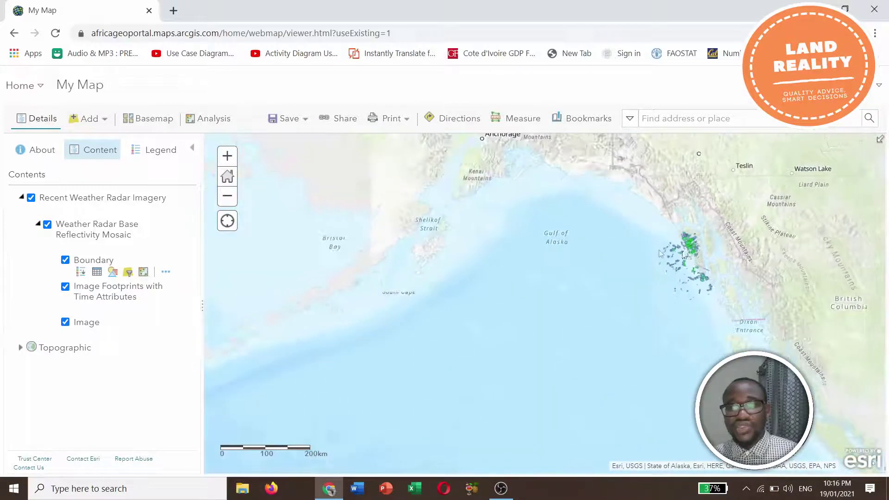
drag(559, 216, 589, 318)
scroll(627, 377, down, 1)
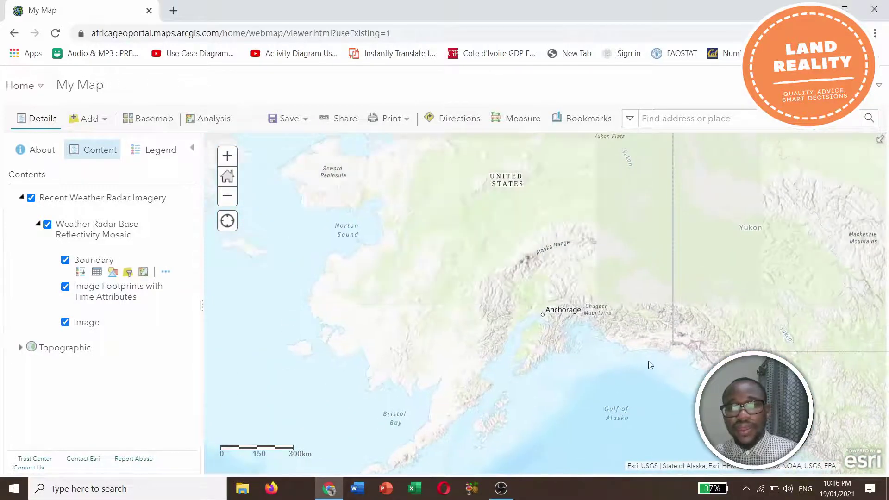
scroll(648, 360, up, 1)
drag(668, 401, 567, 291)
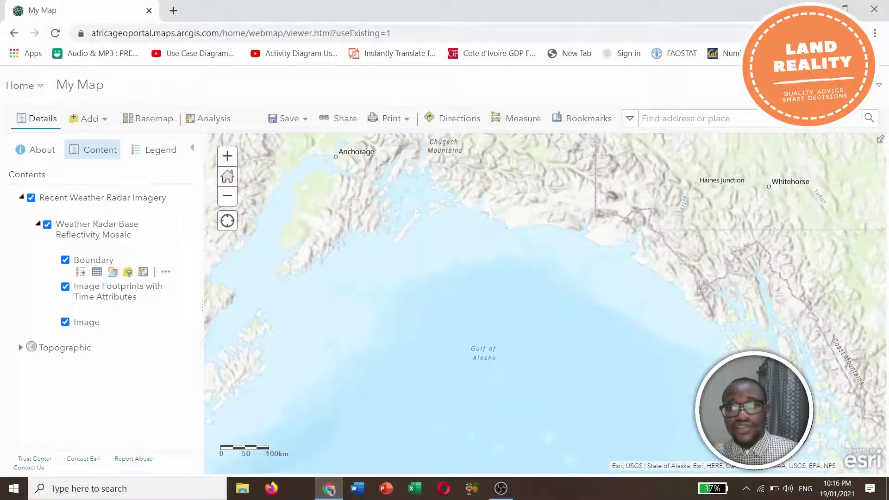
scroll(645, 234, down, 1)
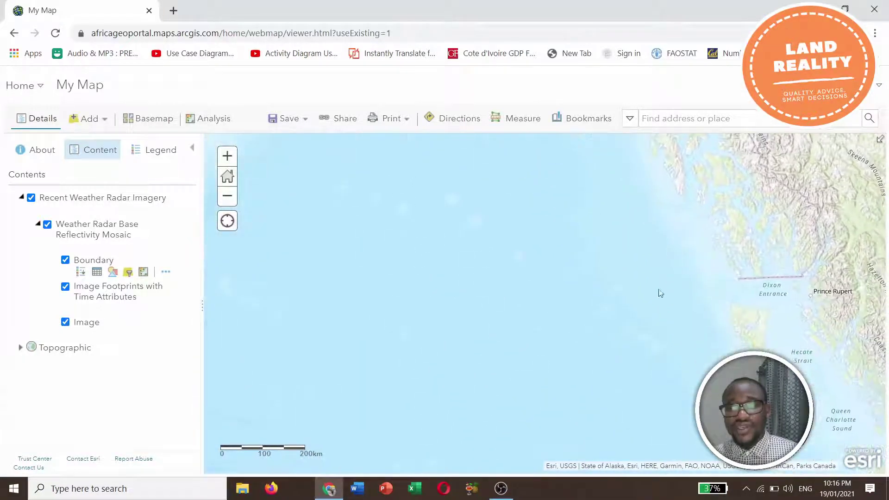
scroll(647, 293, down, 2)
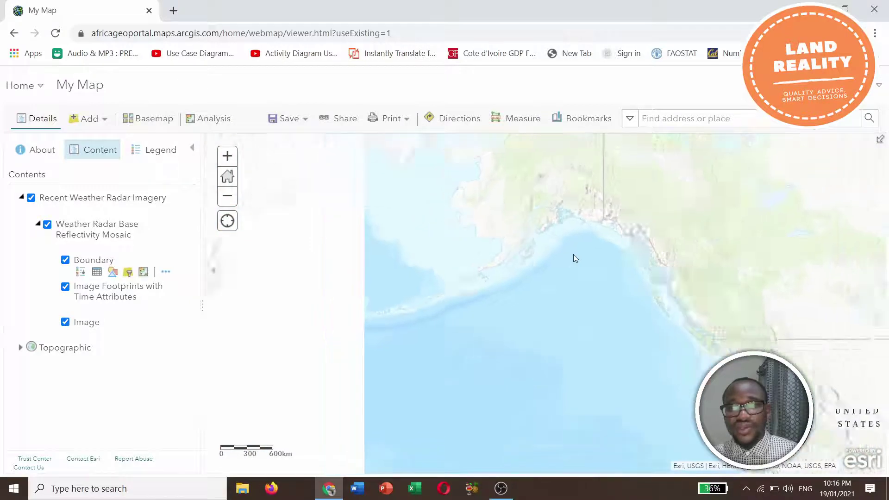
scroll(573, 254, down, 1)
scroll(568, 213, up, 1)
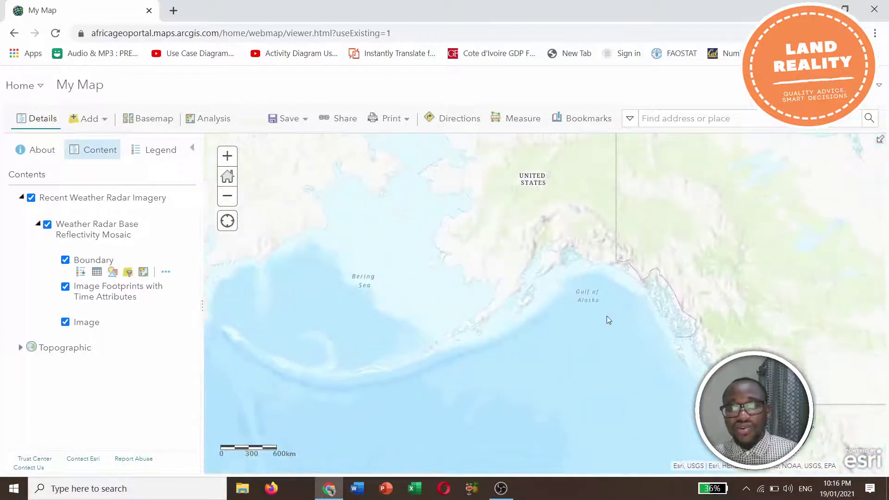
scroll(603, 317, up, 2)
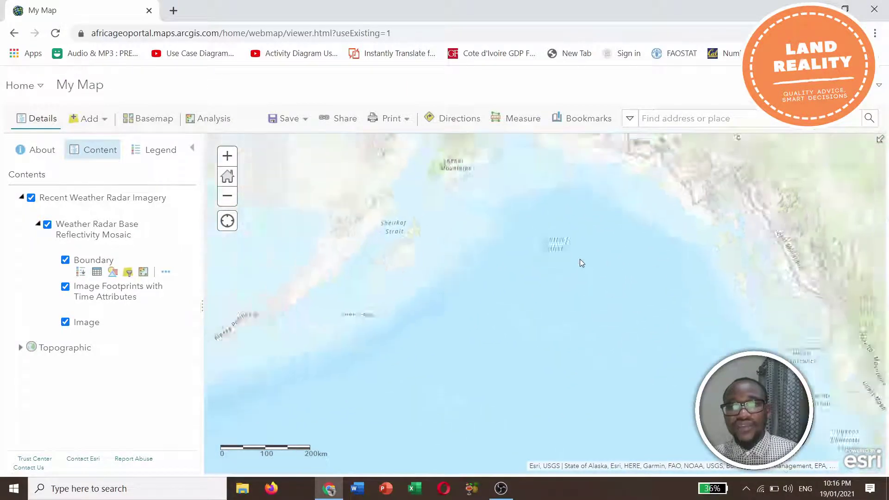
scroll(582, 263, down, 2)
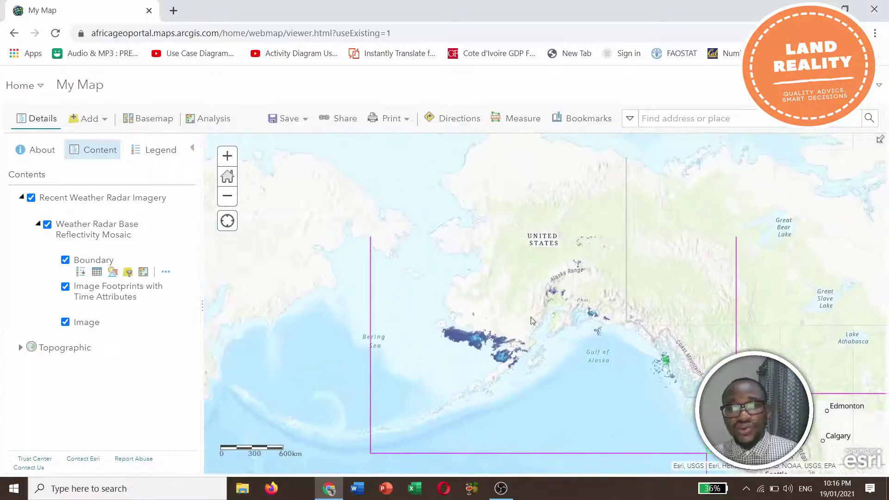
- Examine the radar reflectivity patterns over Bristol Bay in southwestern Alaska up close and in their wider surroundings
scroll(481, 346, up, 1)
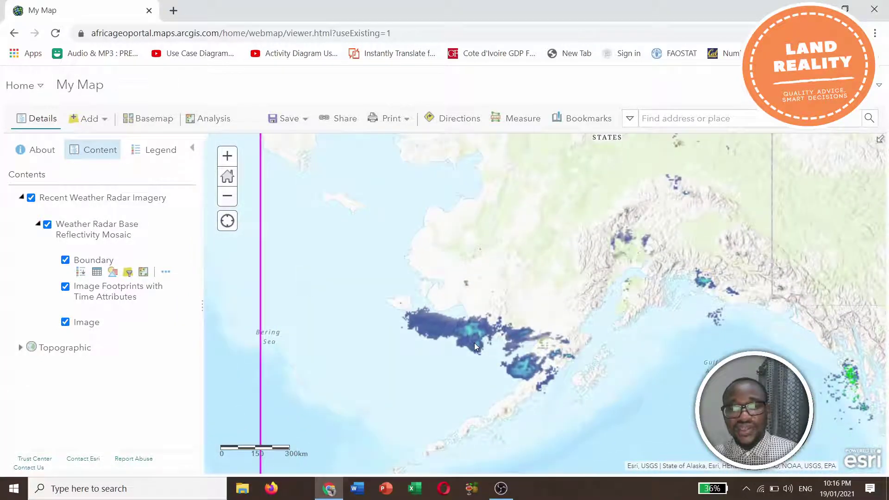
scroll(474, 342, up, 1)
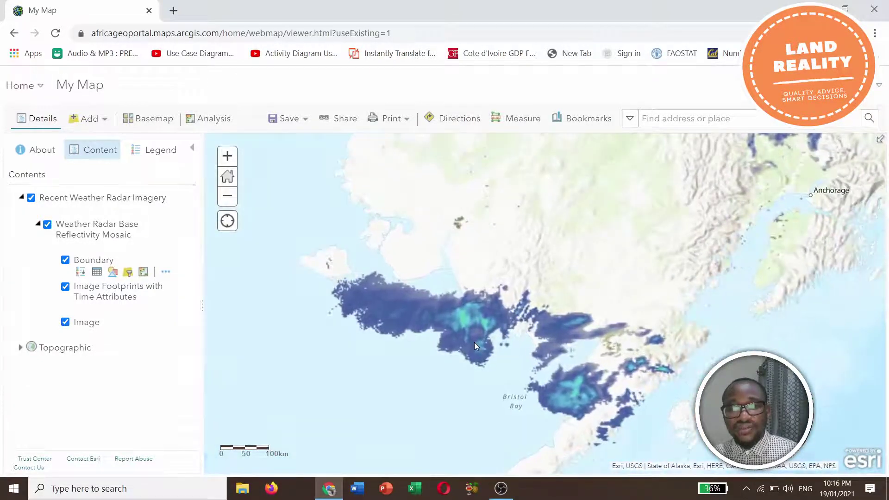
scroll(474, 343, up, 2)
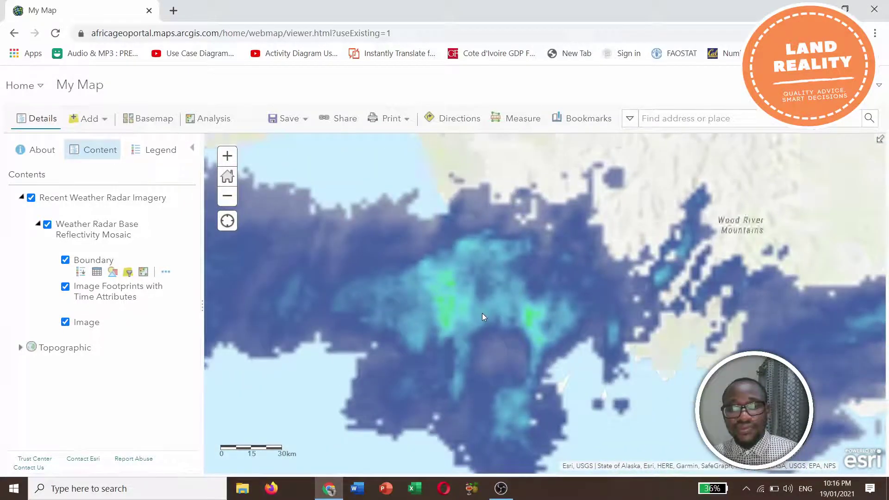
scroll(481, 313, up, 1)
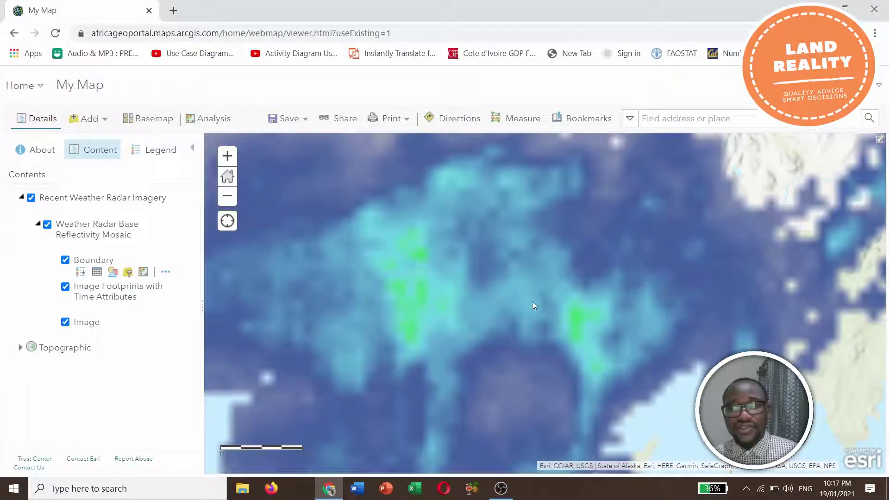
scroll(587, 284, down, 2)
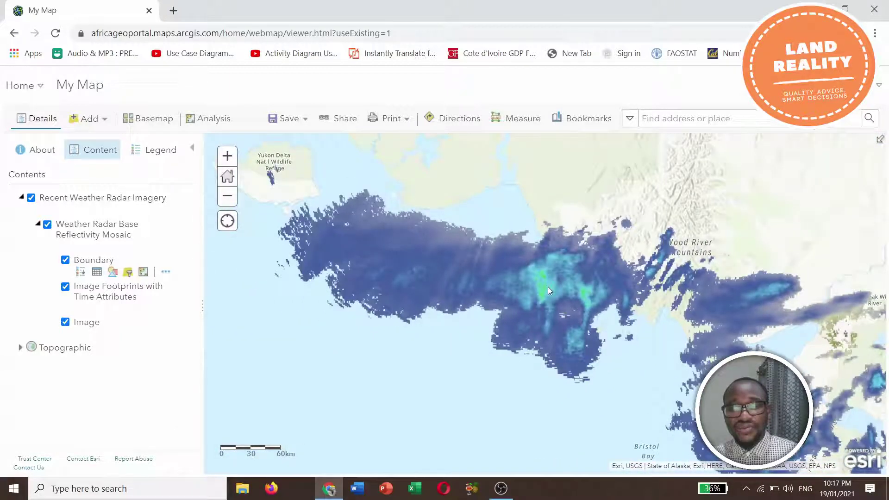
scroll(548, 287, up, 1)
drag(496, 273, 588, 323)
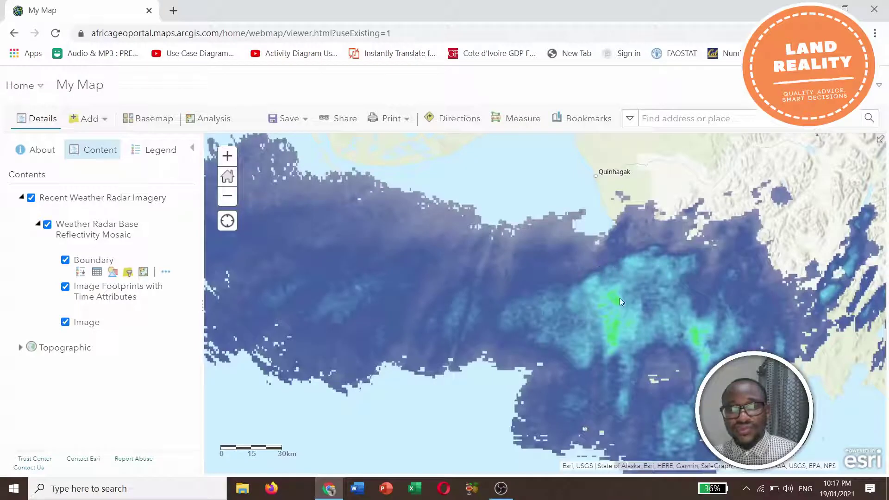
scroll(617, 309, up, 1)
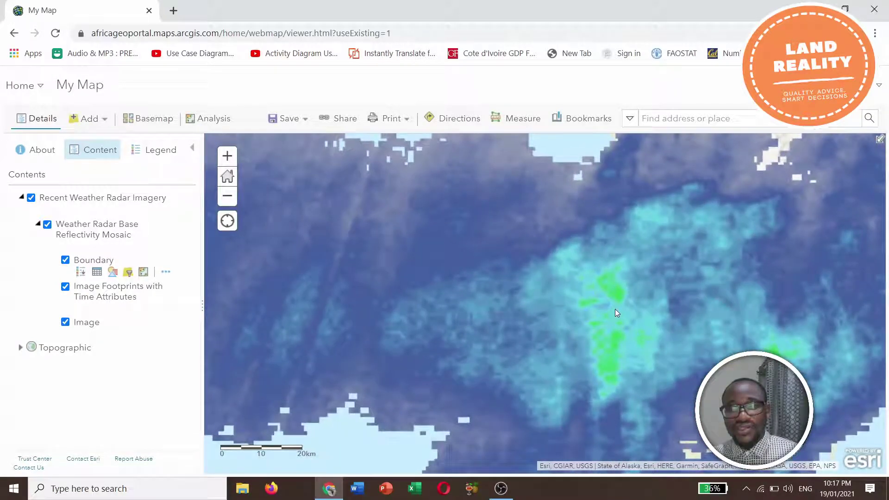
scroll(651, 320, down, 3)
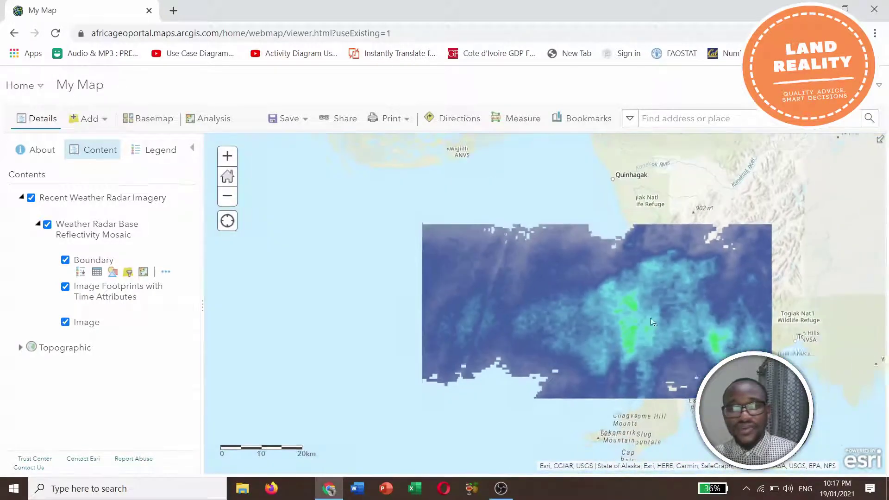
scroll(607, 342, down, 2)
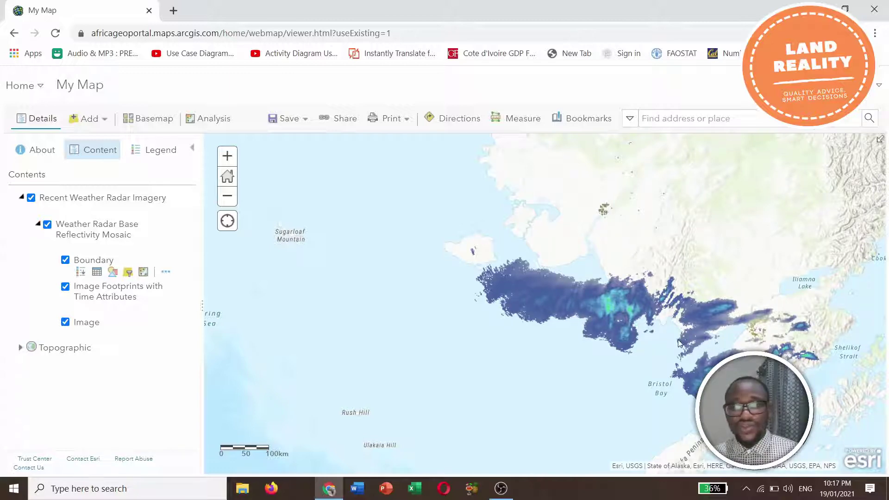
scroll(639, 325, up, 1)
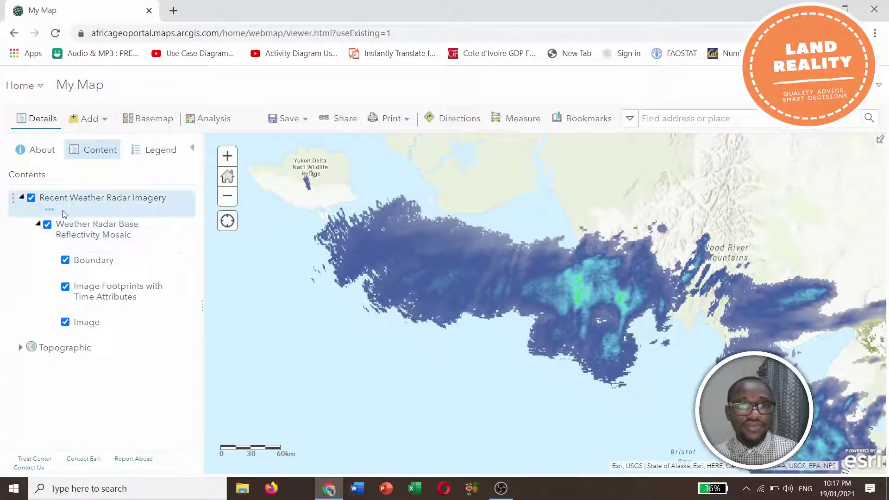
- Enable time animation for the Recent Weather Radar Imagery layer and play it
click(65, 248)
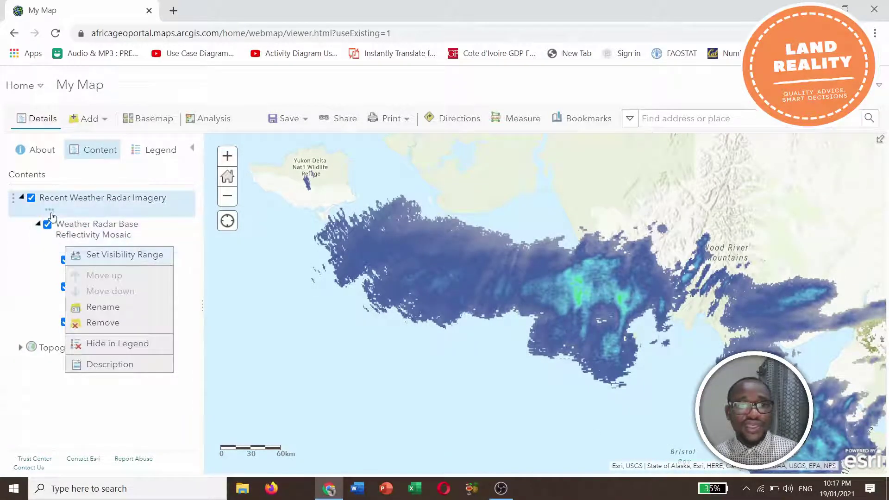
click(50, 213)
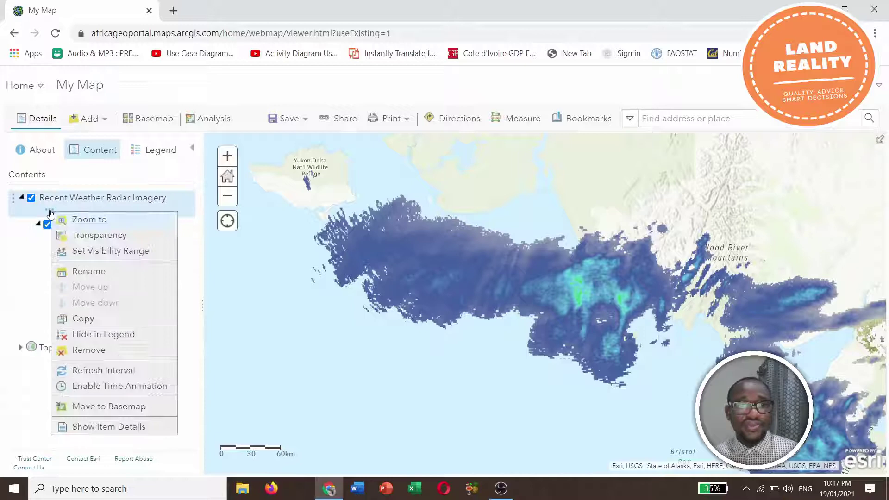
click(102, 390)
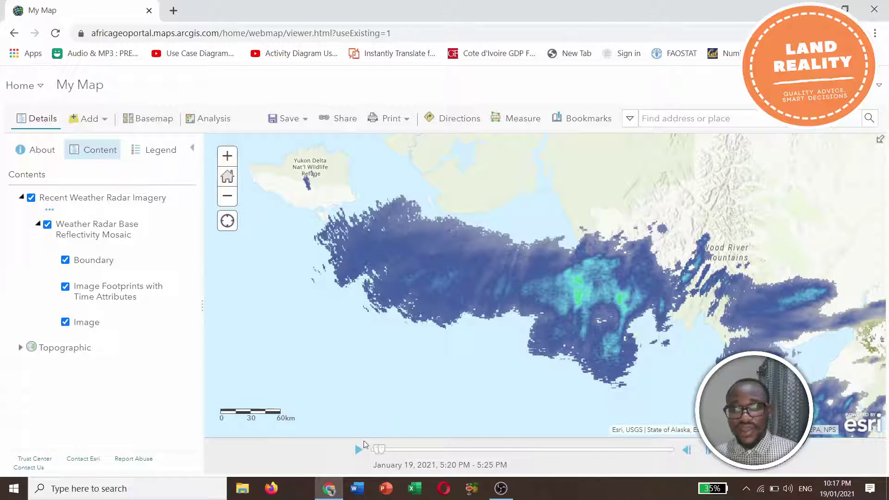
click(359, 450)
click(360, 450)
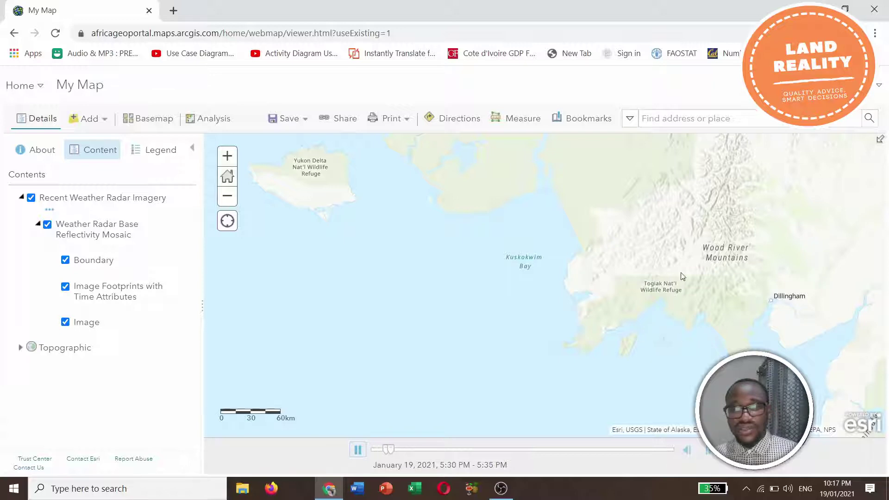
- Examine the animated radar imagery across Alaska and the Gulf of Alaska, closing in on the coast near Cordova
drag(656, 275, 393, 265)
scroll(482, 283, down, 3)
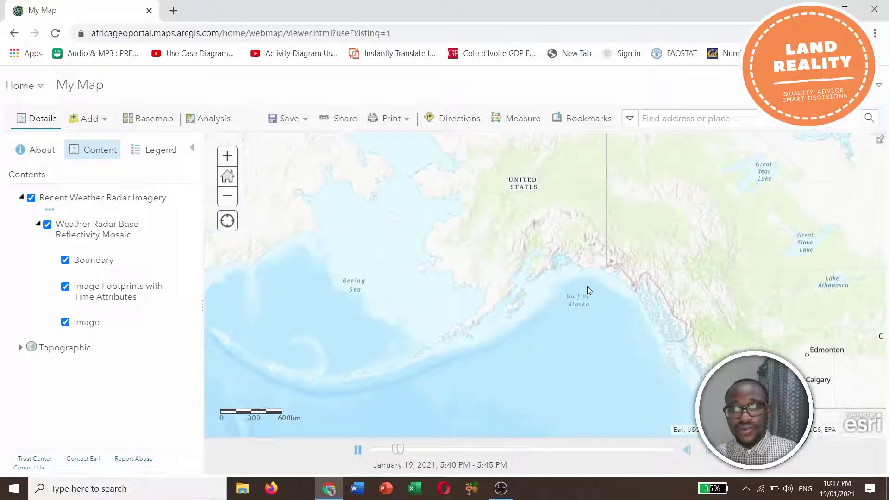
scroll(543, 291, up, 1)
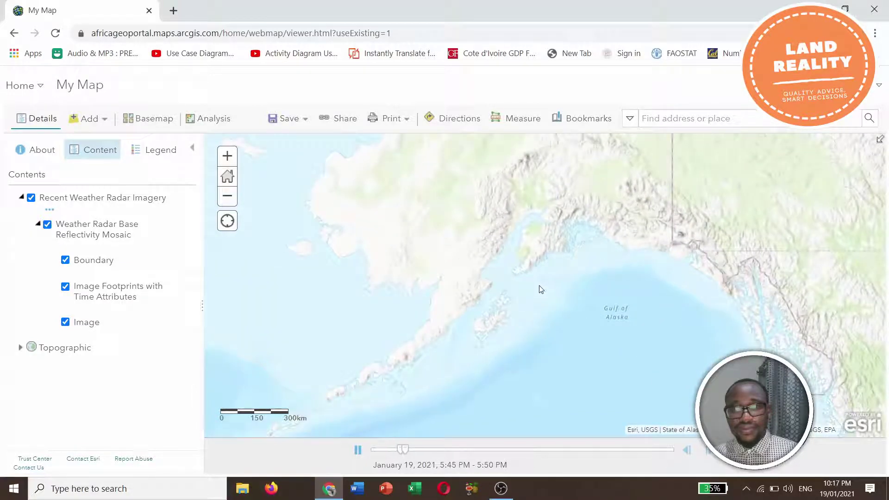
right_click(49, 211)
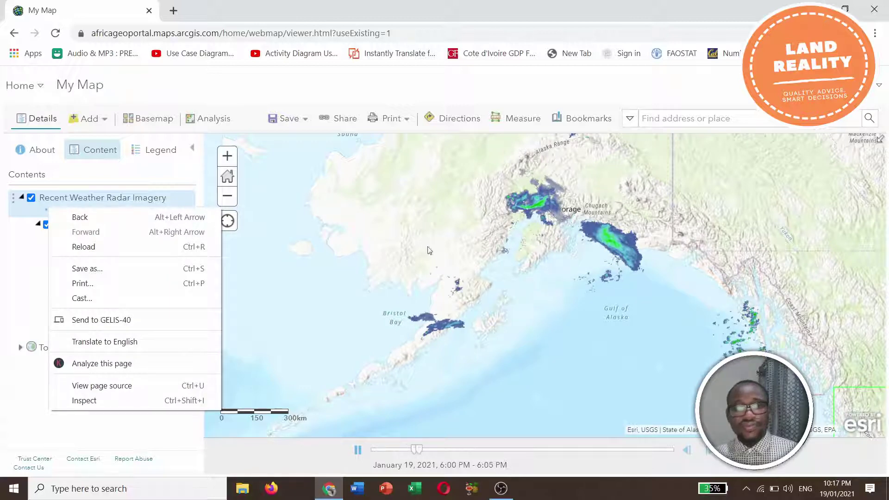
click(592, 289)
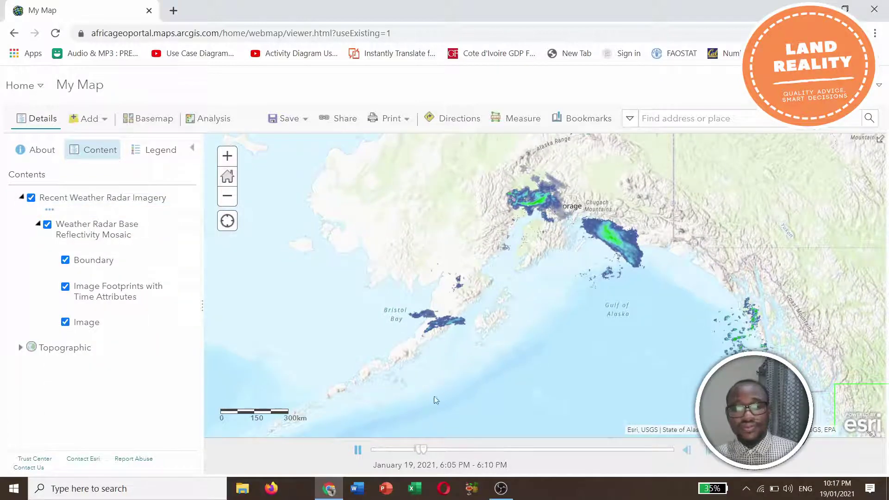
scroll(633, 248, up, 1)
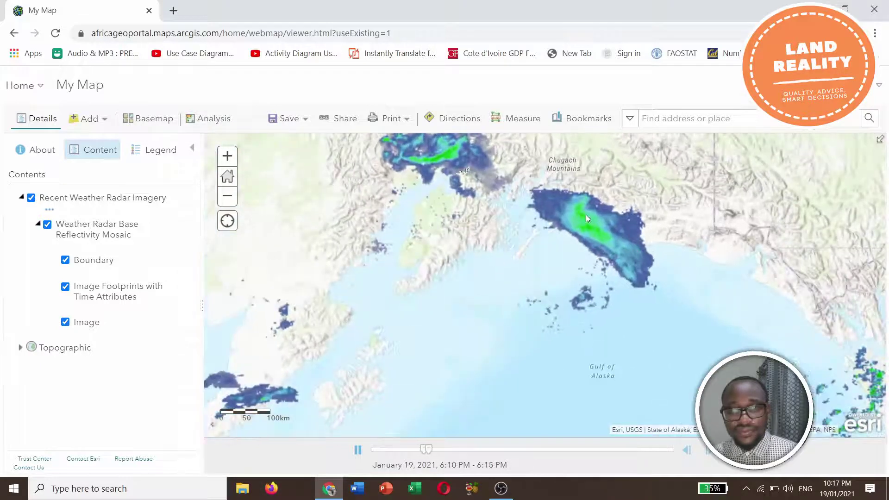
scroll(586, 217, up, 1)
scroll(585, 215, up, 2)
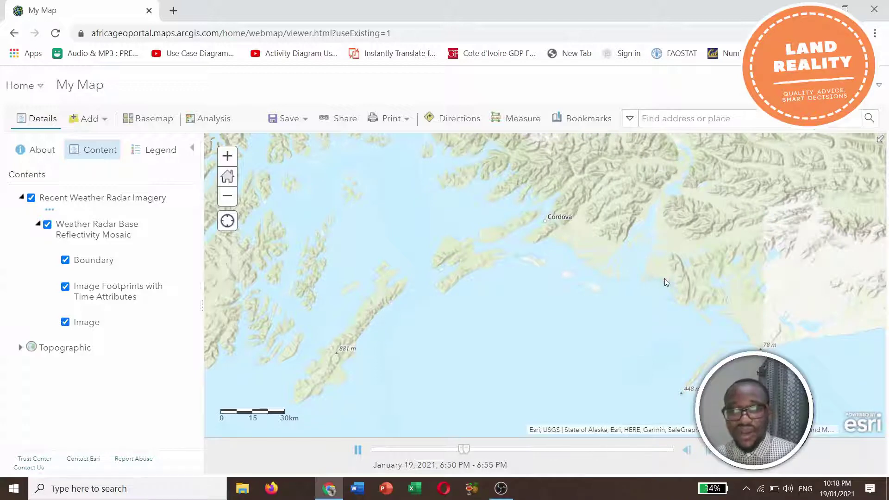
- Set the animation's time window to January 19, 2021, 9:25 PM - 9:40 PM, and pause the playback
drag(459, 453, 596, 466)
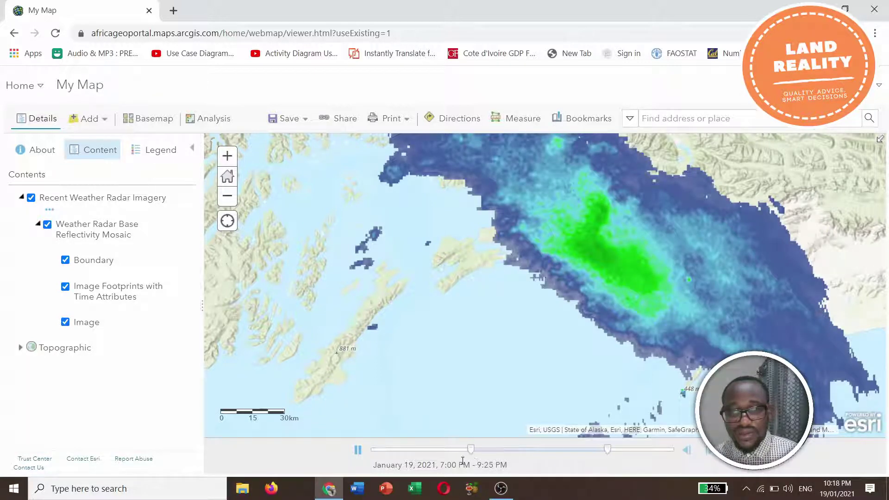
drag(478, 454, 593, 454)
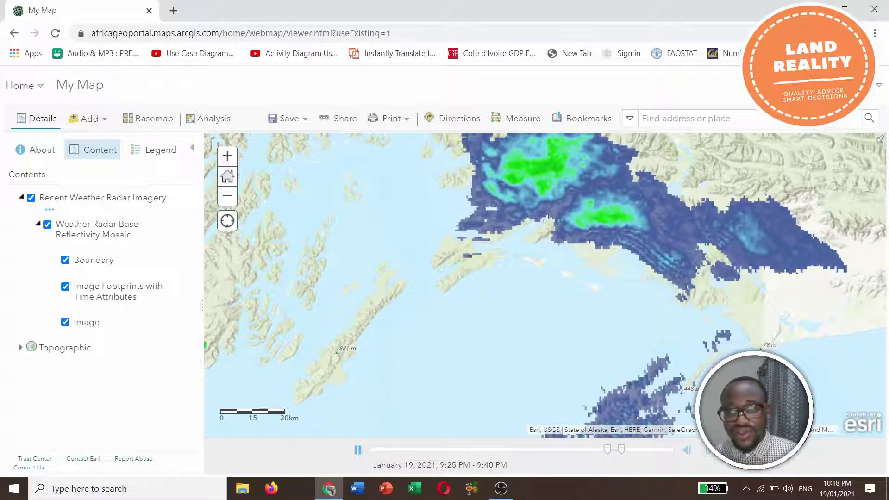
click(357, 450)
scroll(594, 349, down, 2)
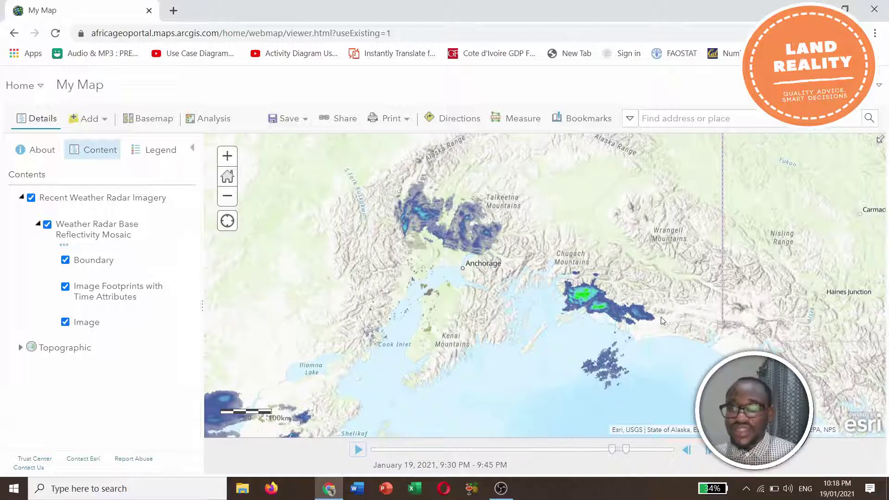
- Read the description of the Living Atlas layer USA Weather Watches and Warnings and add the layer to the map
click(101, 124)
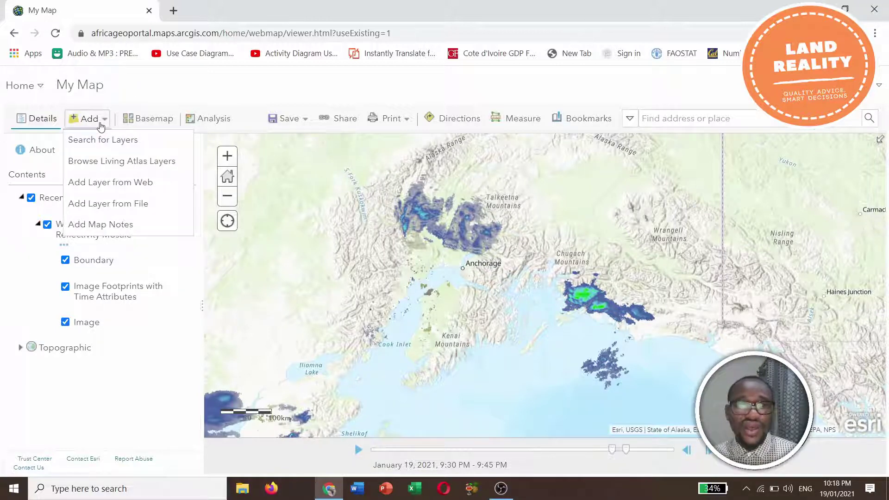
click(116, 166)
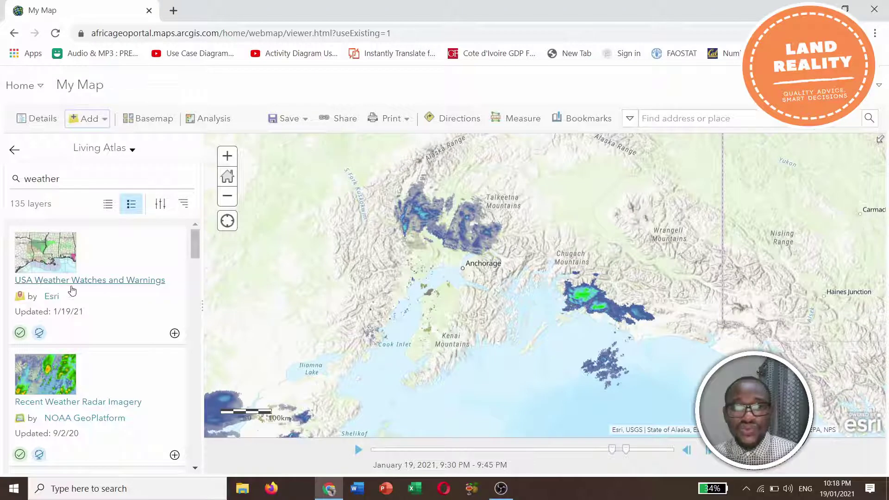
click(103, 282)
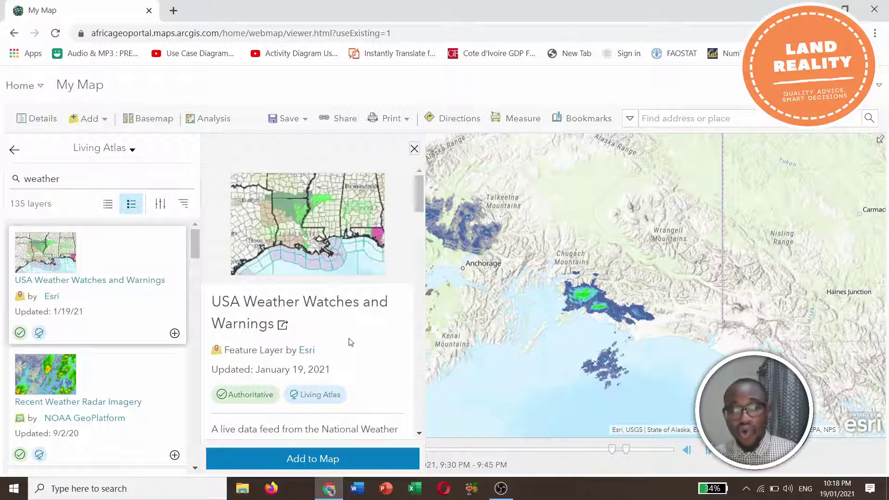
scroll(351, 342, down, 5)
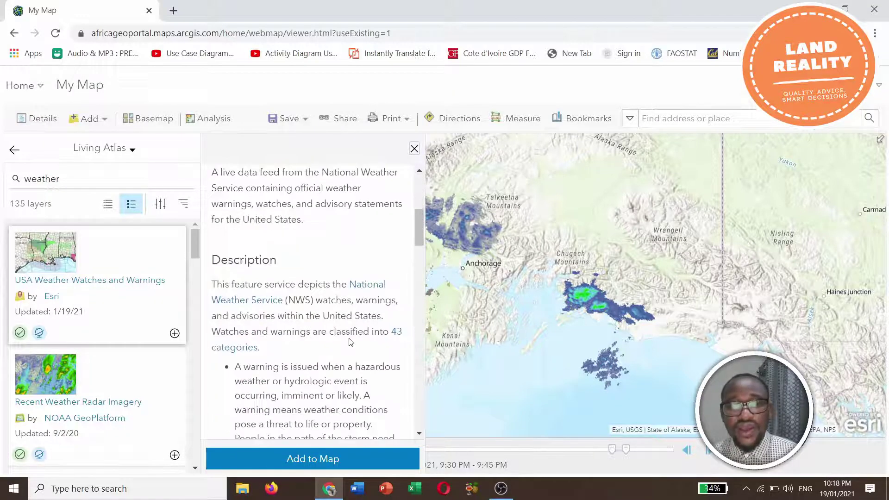
scroll(351, 341, up, 4)
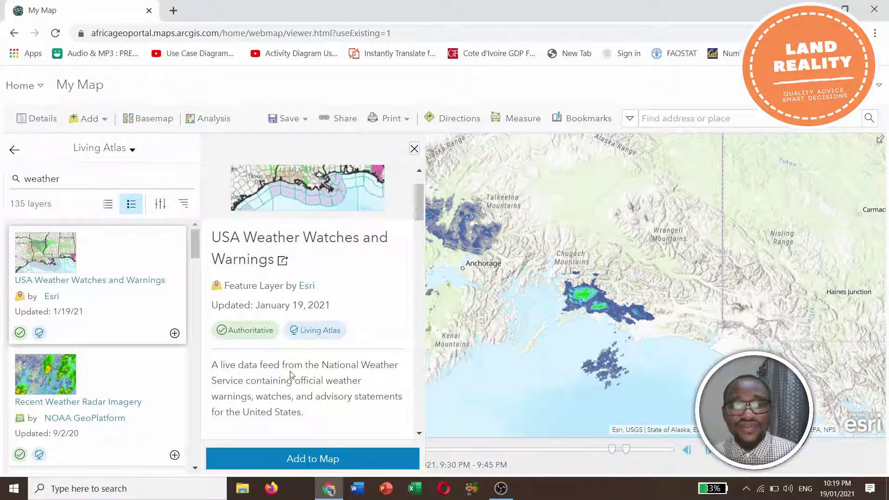
scroll(365, 368, down, 3)
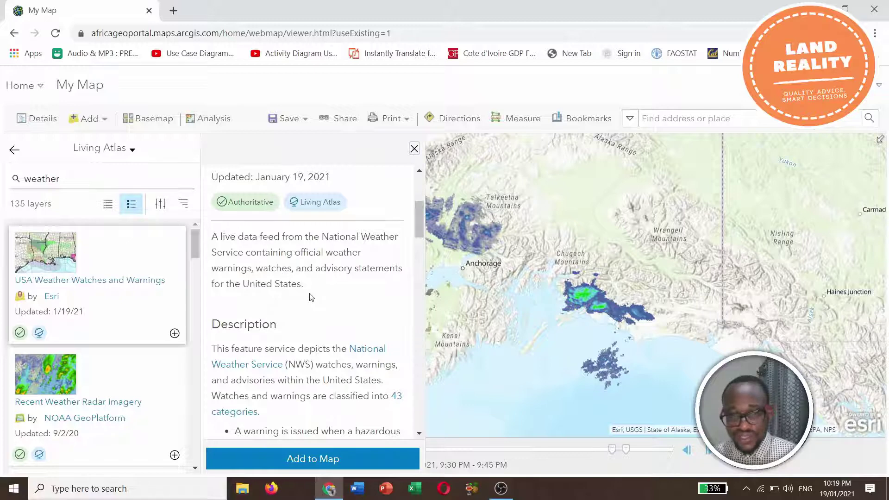
scroll(311, 297, down, 2)
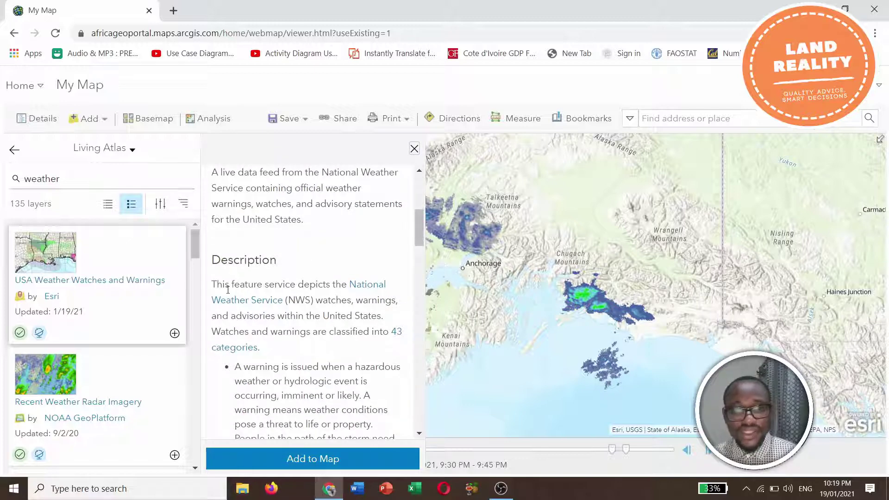
scroll(319, 294, down, 10)
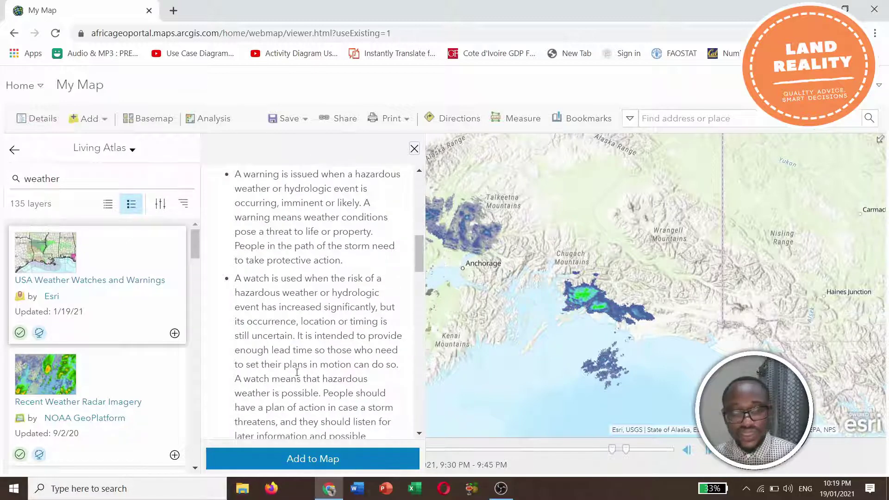
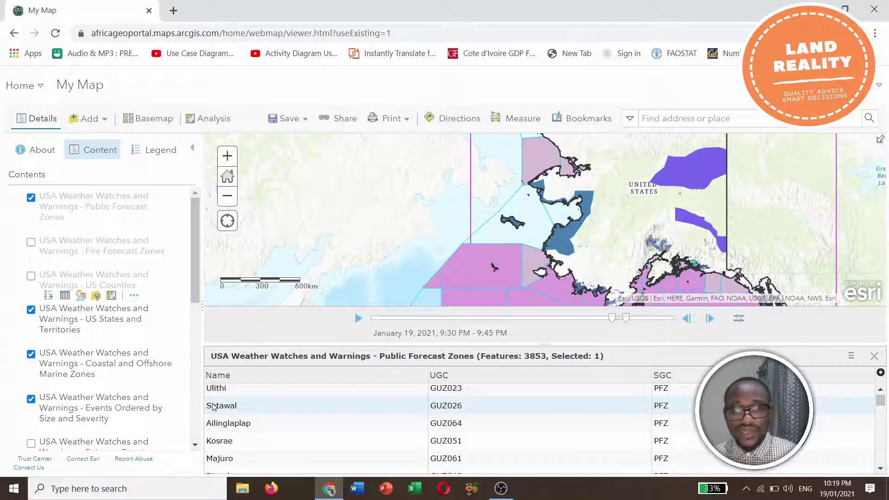
- Check the Satawal, Ulithi and Ailinglaplap records of the Public Forecast Zones table against the map, and close the table
click(213, 407)
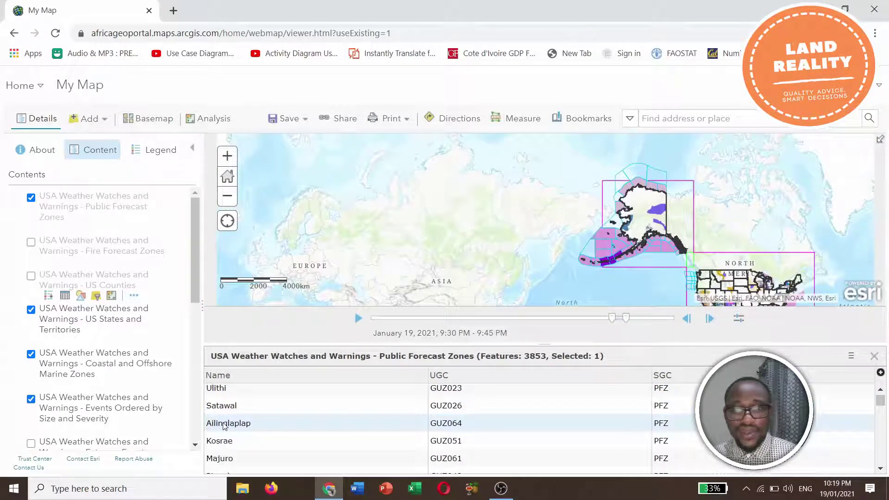
click(221, 390)
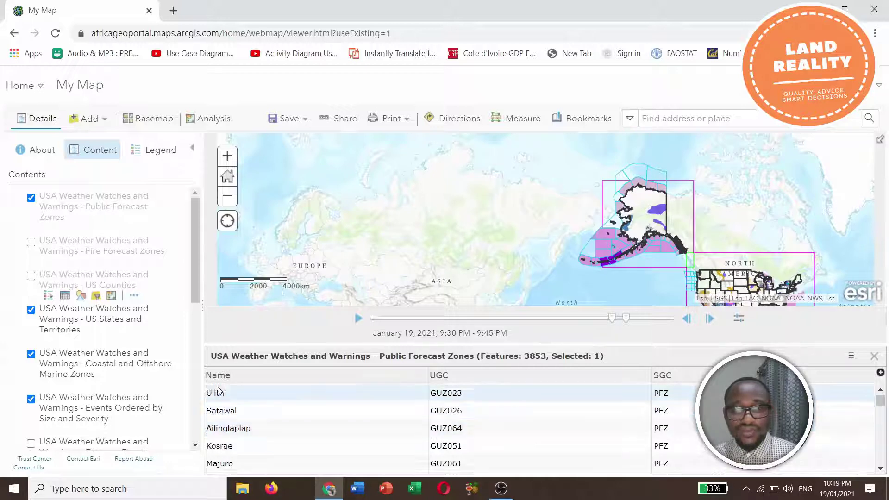
scroll(727, 254, down, 2)
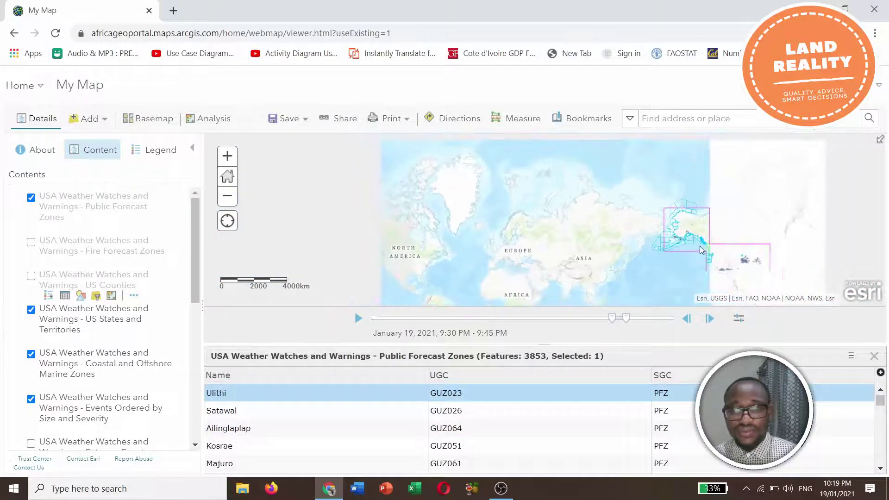
scroll(694, 247, up, 3)
scroll(694, 247, down, 1)
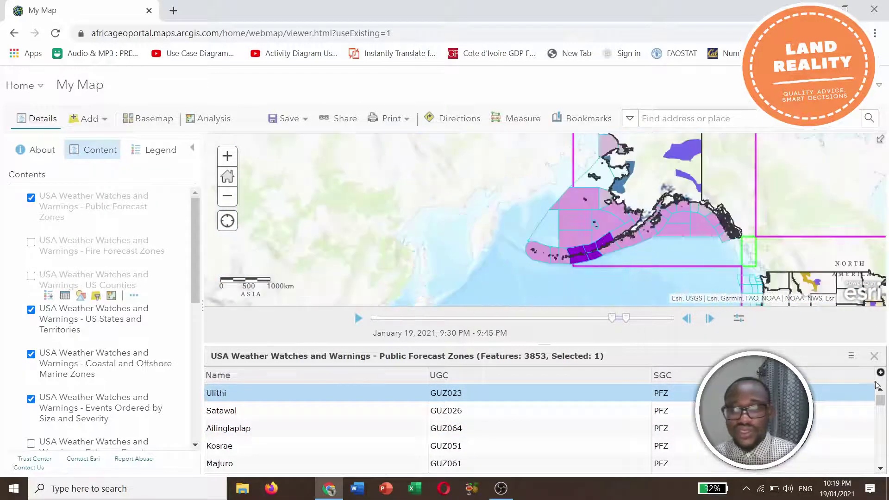
click(210, 417)
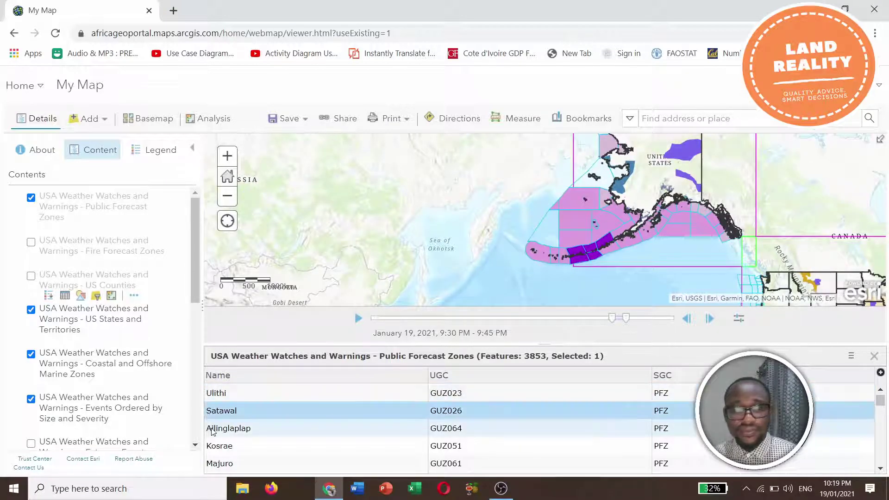
click(212, 429)
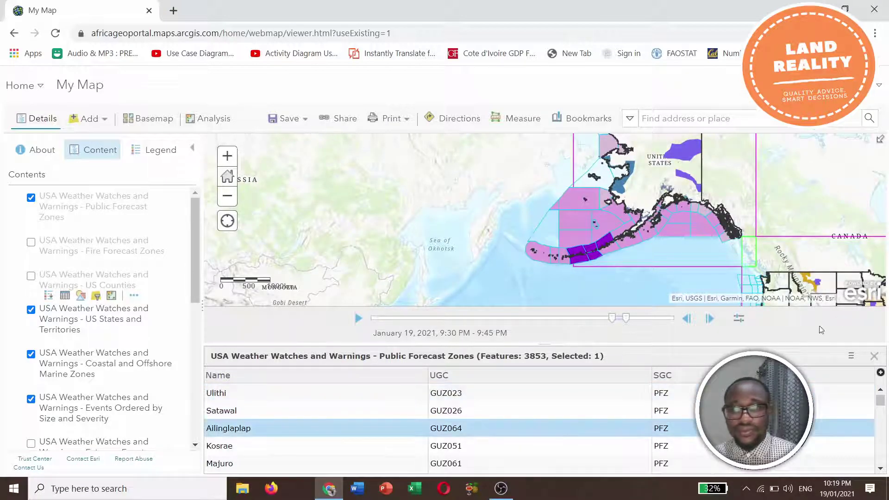
click(874, 356)
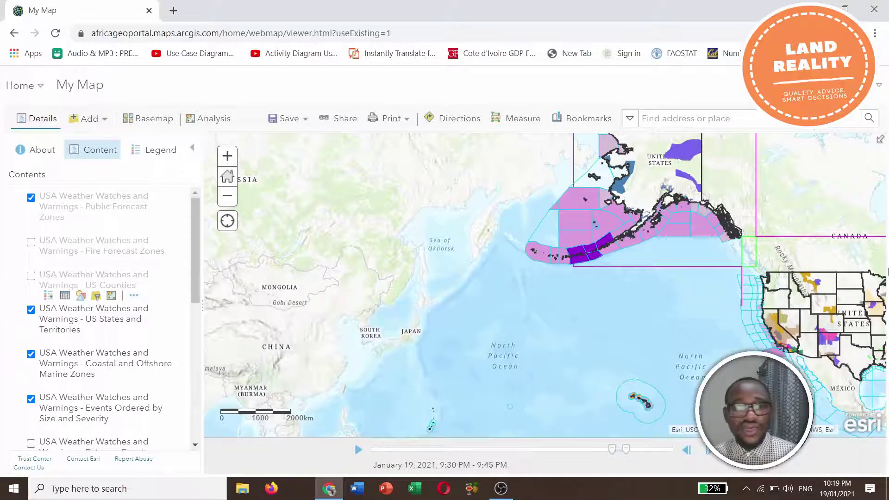
- Remove the USA Weather Watches and Warnings - US Counties layer from the map
mouse_move(57, 227)
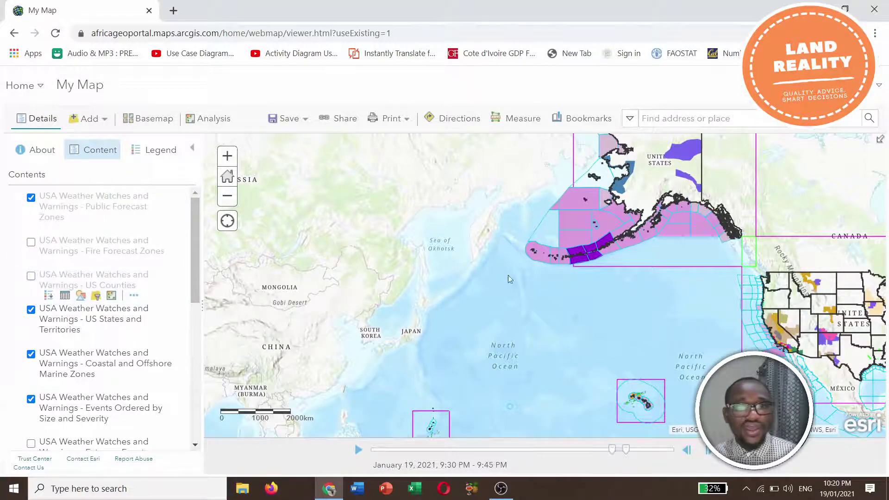
scroll(509, 275, down, 3)
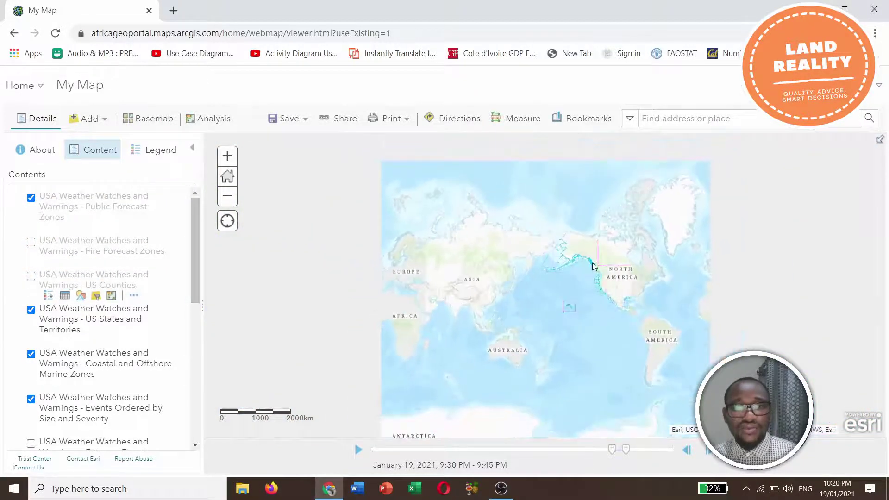
scroll(594, 267, up, 4)
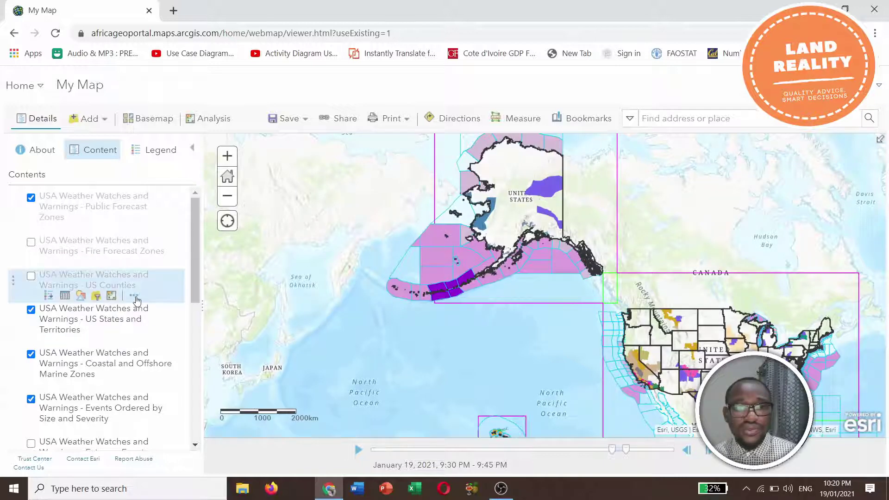
click(134, 296)
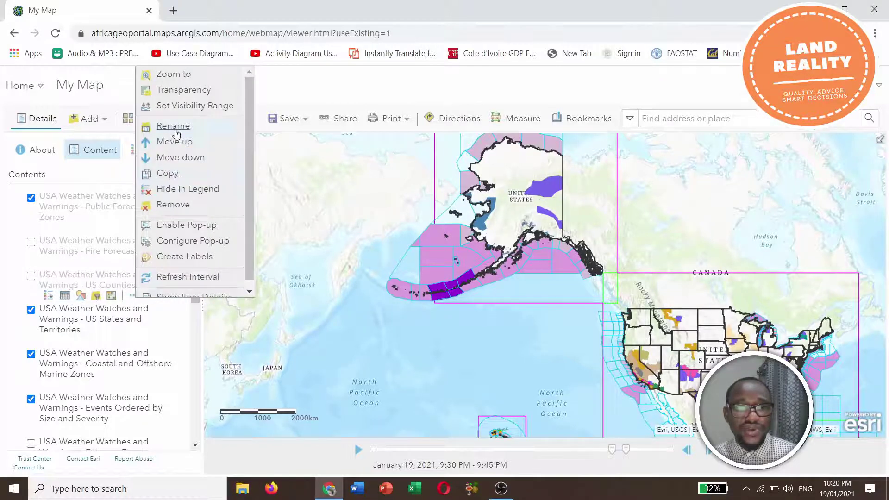
click(175, 205)
click(421, 310)
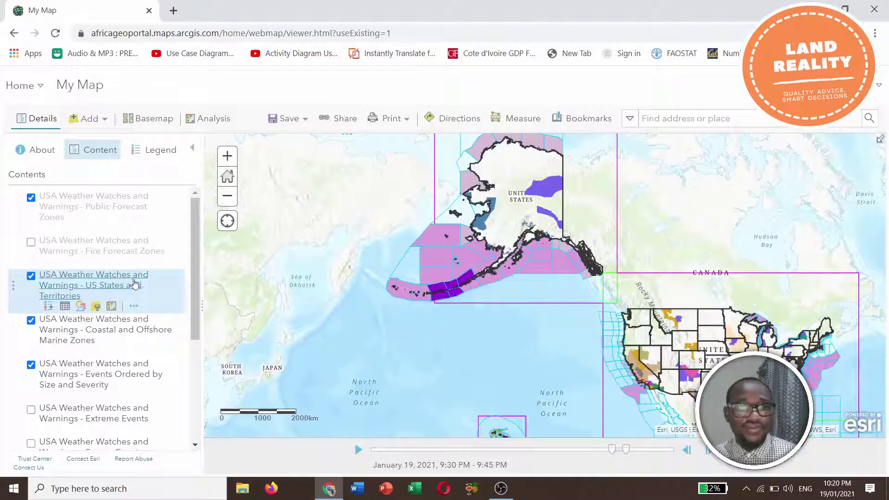
- Remove the Fire Forecast Zones and Public Forecast Zones layers of USA Weather Watches and Warnings from the map
click(134, 262)
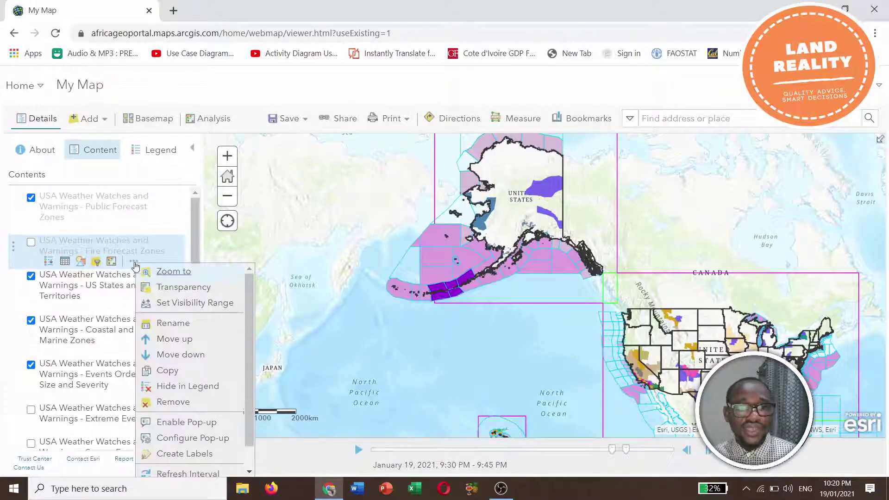
click(190, 401)
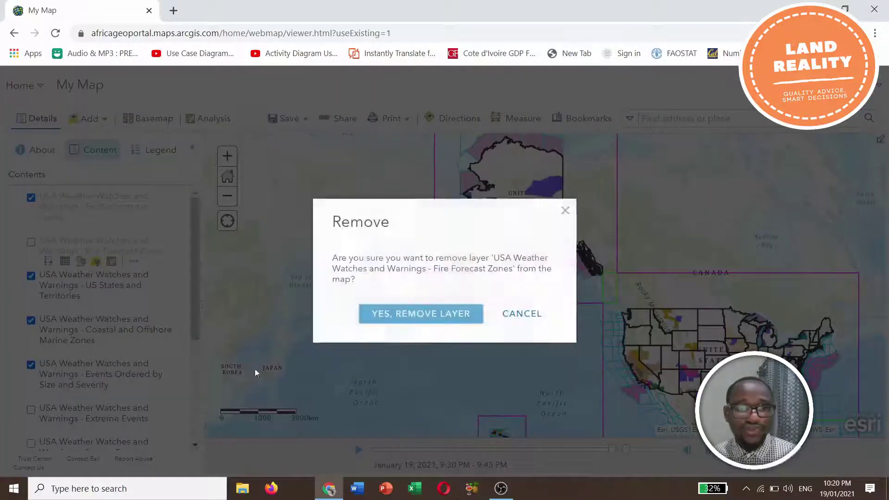
click(408, 319)
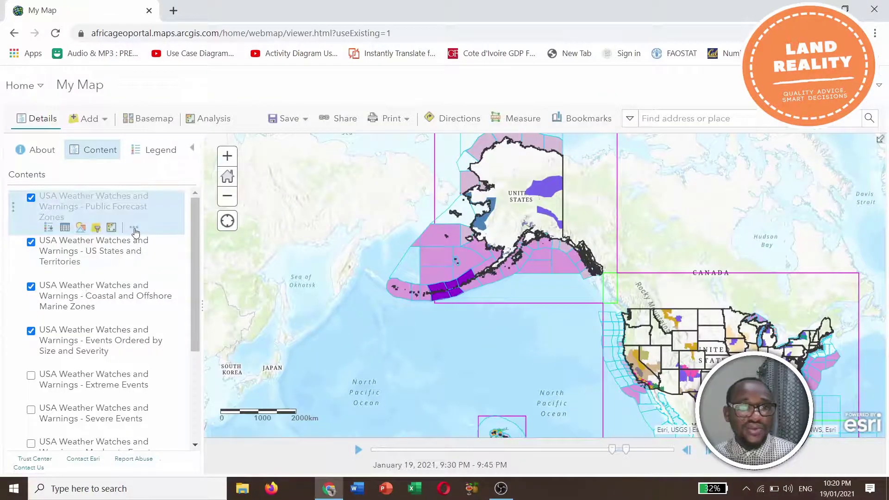
click(134, 228)
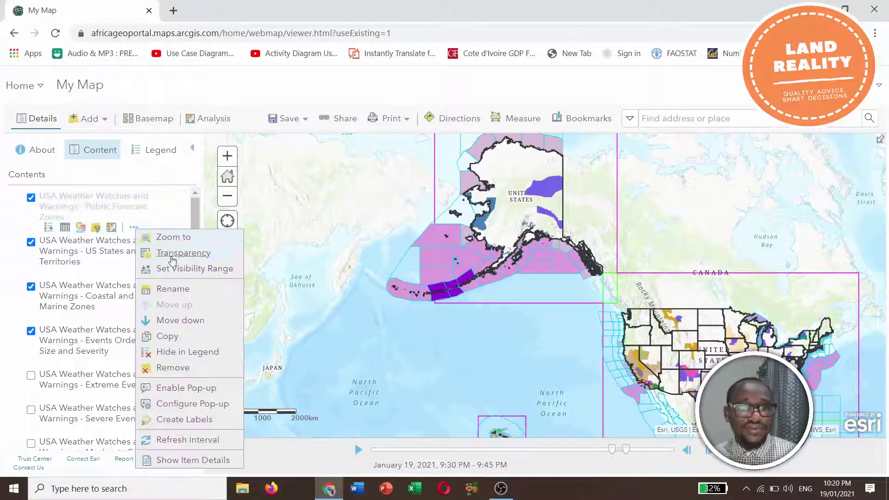
click(175, 367)
click(456, 326)
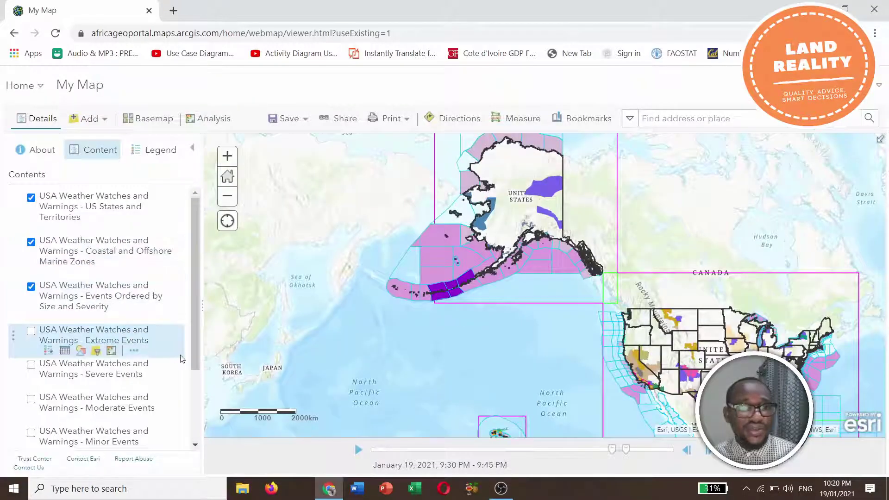
- Remove the Minor Events and Other Events layers of USA Weather Watches and Warnings from the map
scroll(141, 368, down, 2)
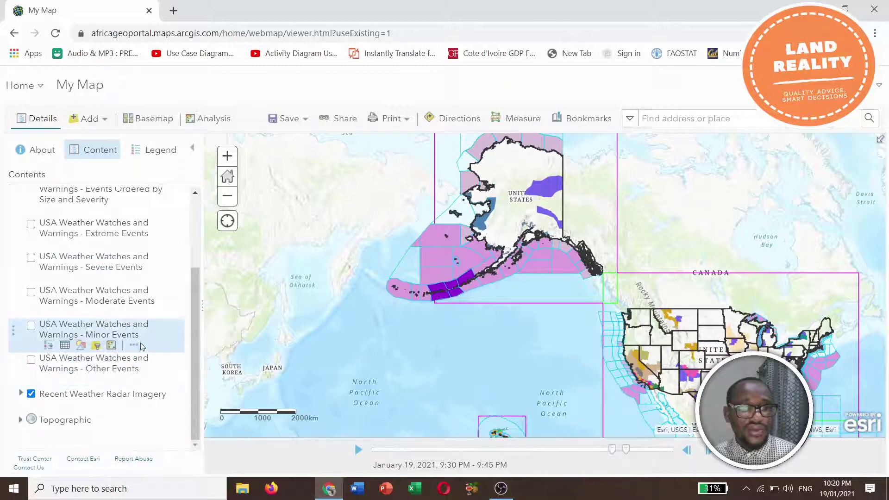
click(133, 346)
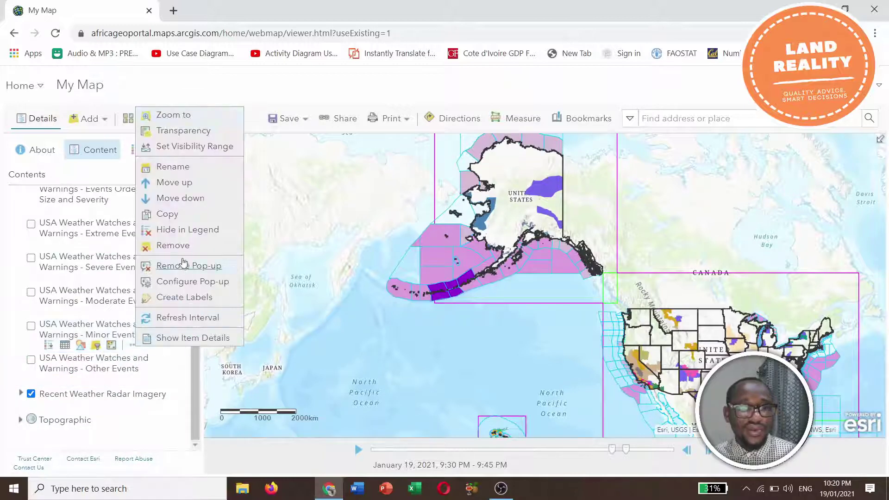
click(175, 249)
click(410, 310)
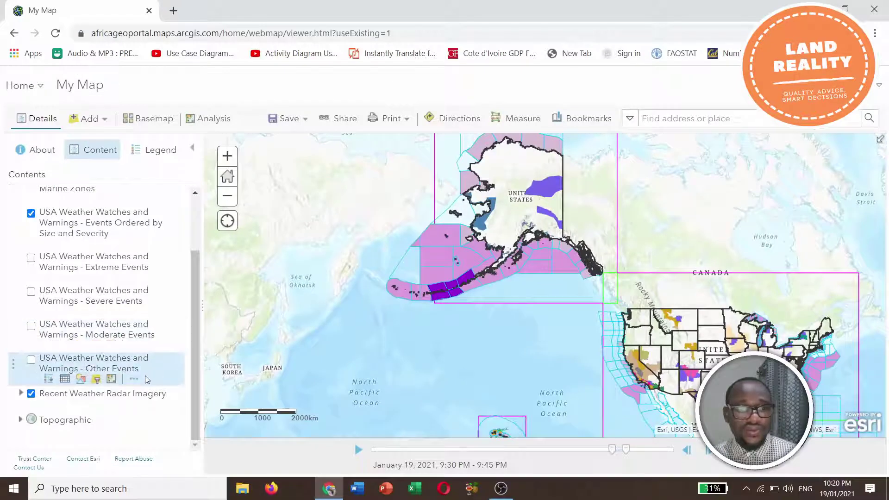
click(138, 380)
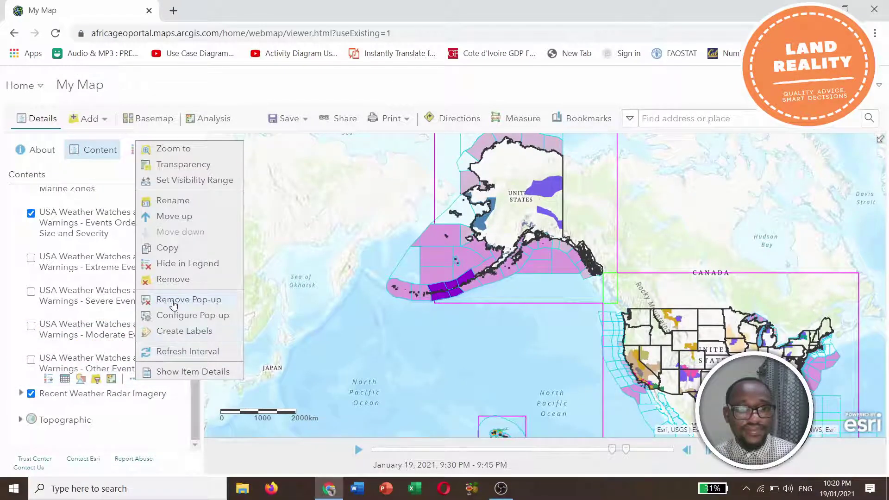
click(173, 279)
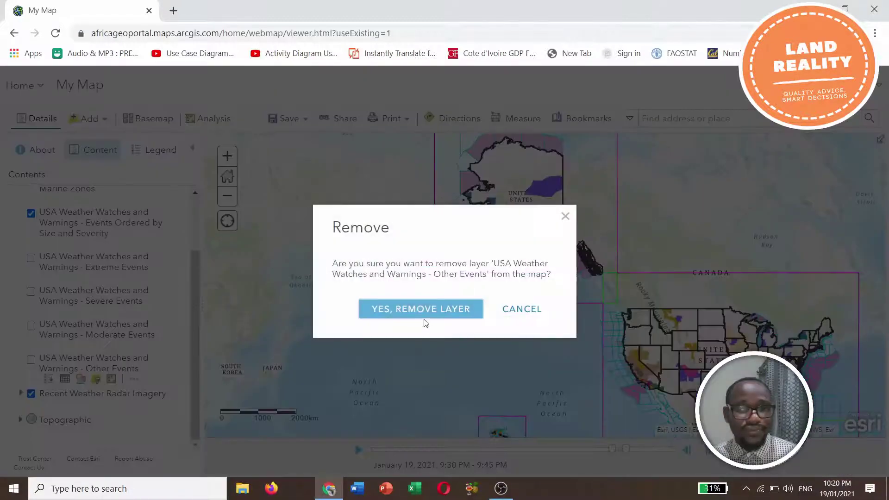
click(370, 309)
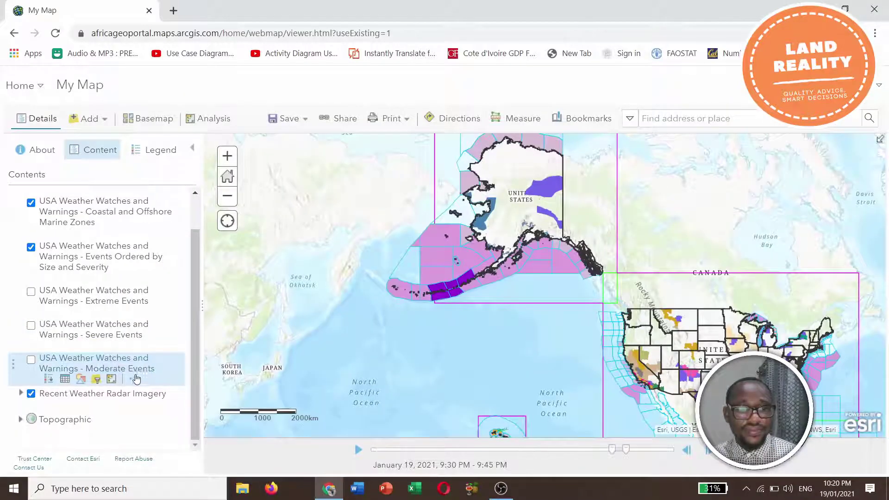
- Remove the Moderate Events and Severe Events layers of USA Weather Watches and Warnings from the map
click(136, 380)
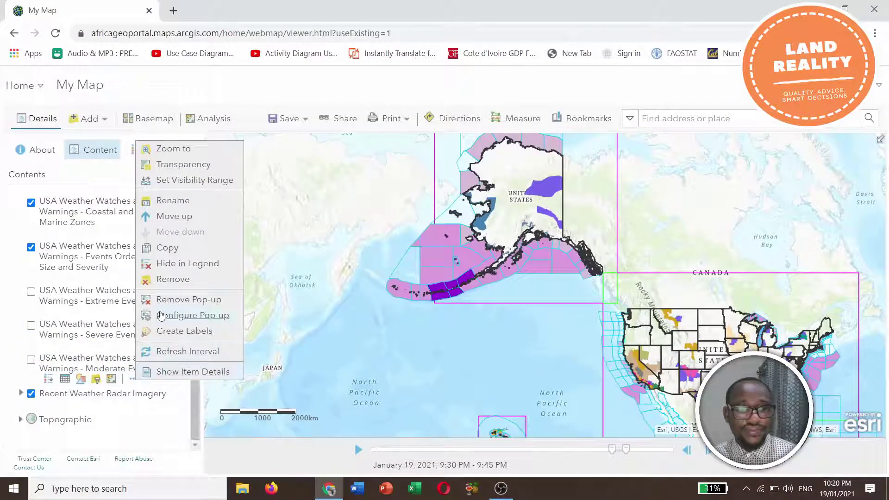
click(173, 279)
click(407, 313)
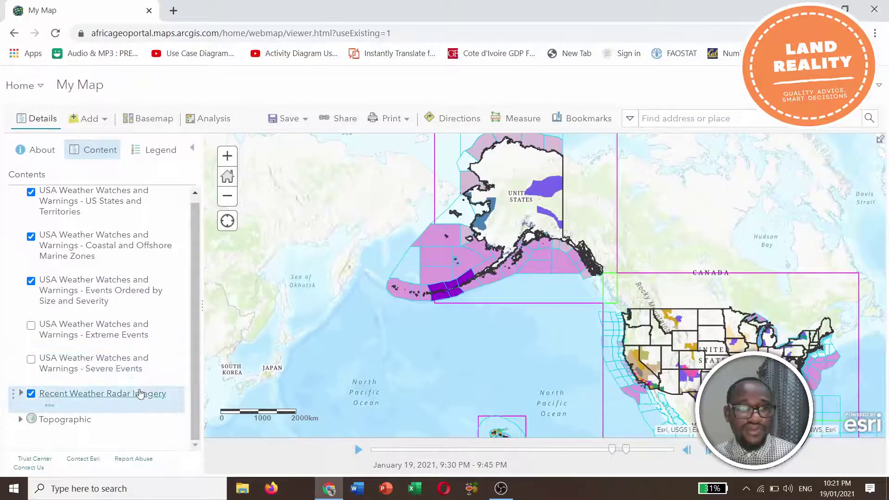
click(134, 379)
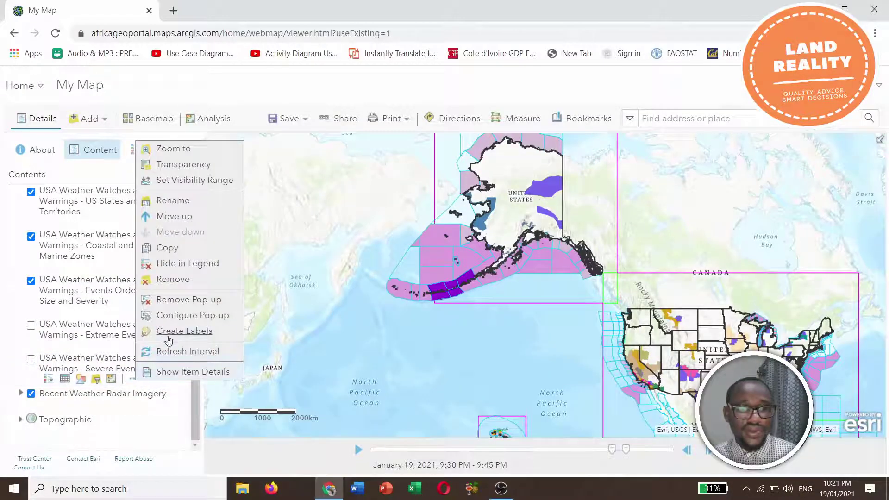
click(173, 279)
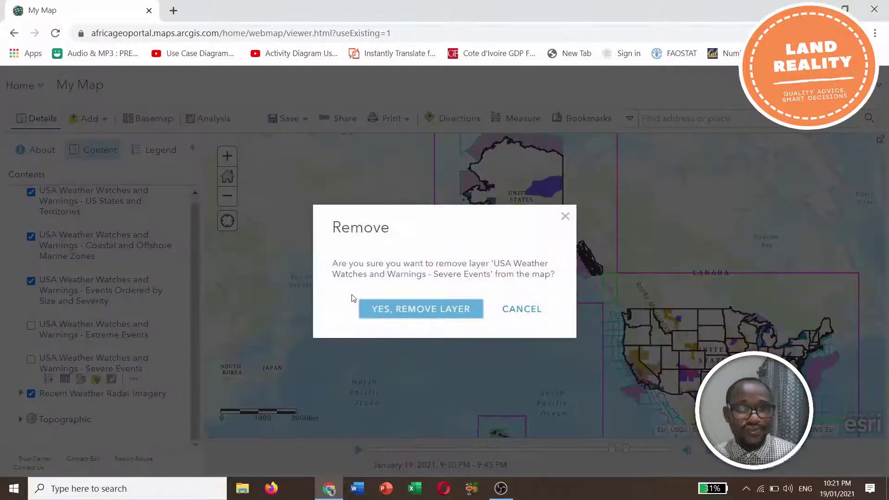
click(407, 308)
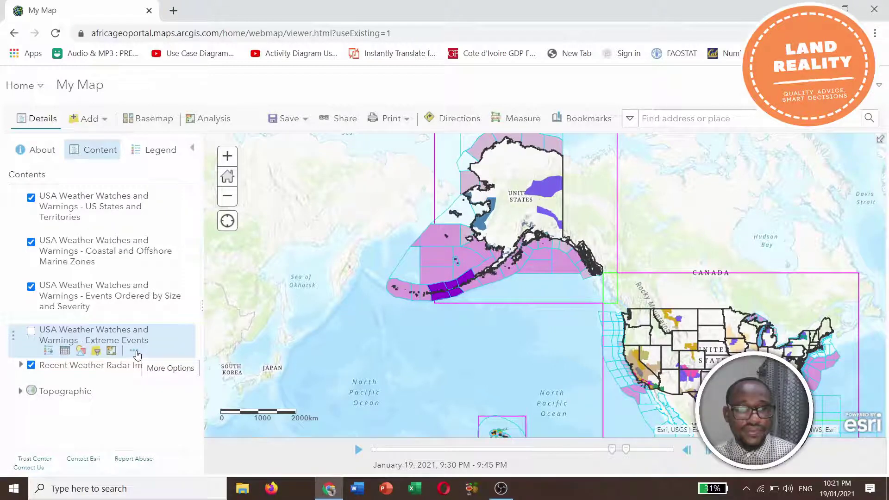
- Remove the Extreme Events layer of USA Weather Watches and Warnings from the map
click(134, 352)
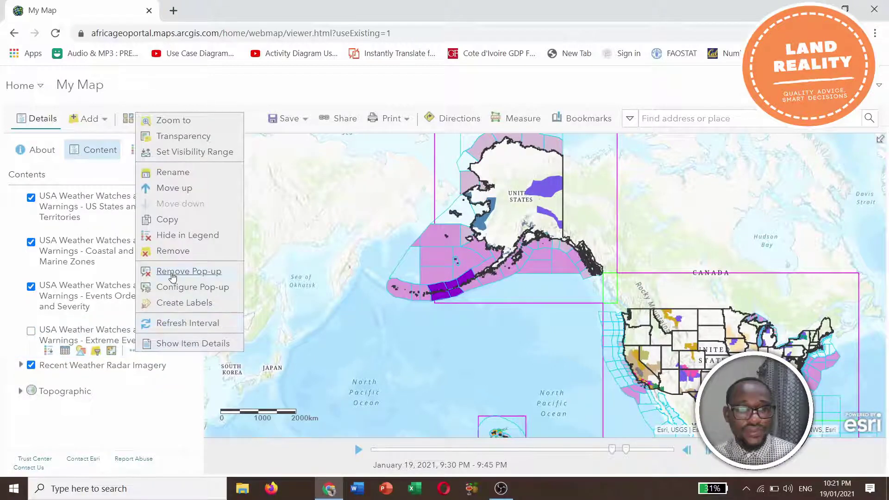
click(170, 252)
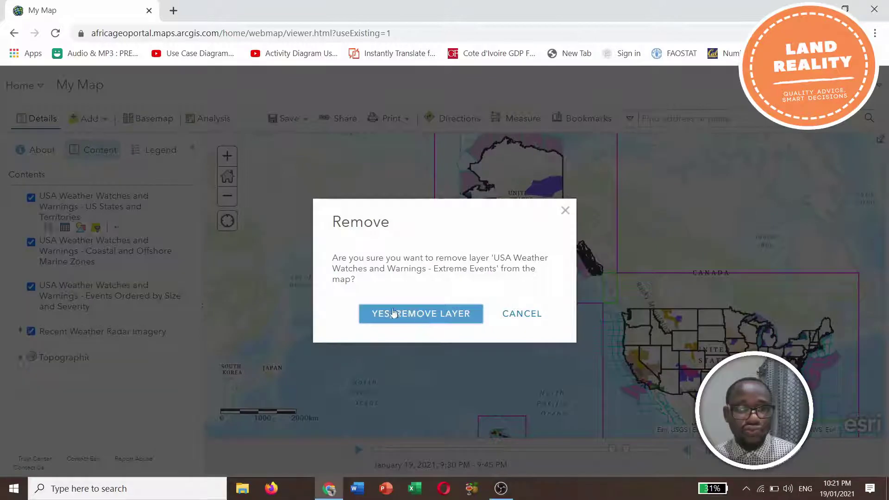
click(393, 313)
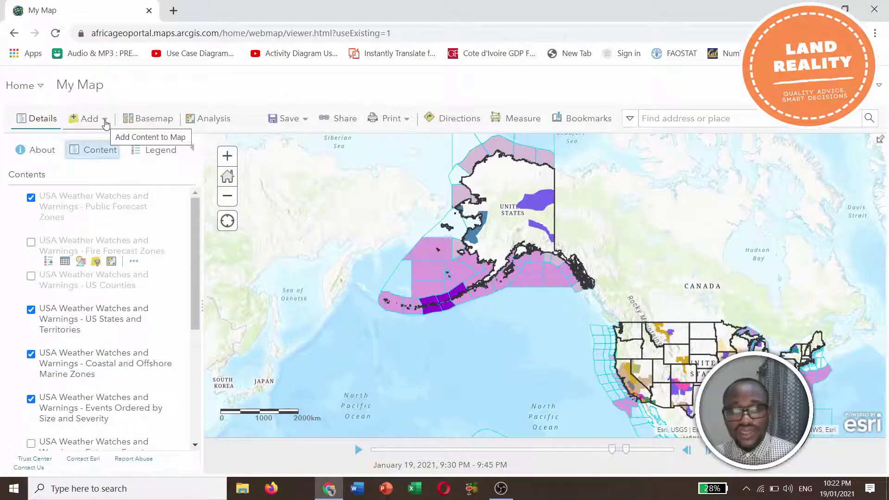
- Find USA Weather Local Storm Reports among the Living Atlas weather layers and add it to the map
click(105, 119)
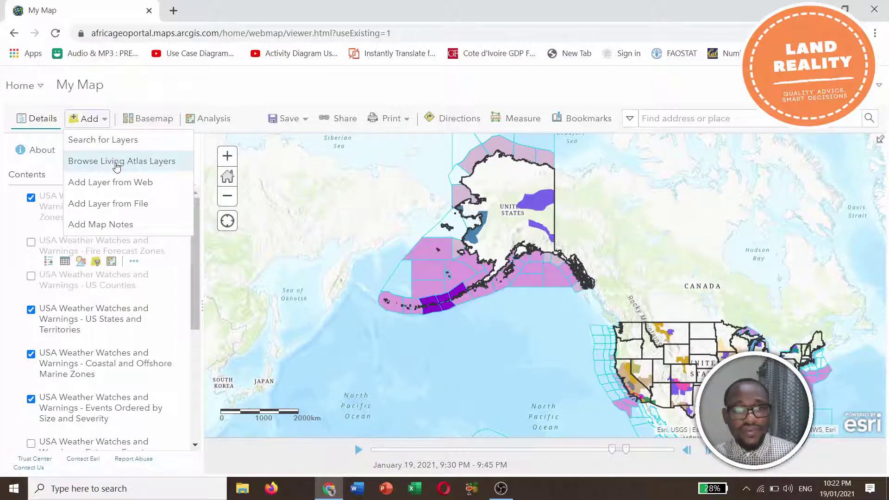
click(117, 164)
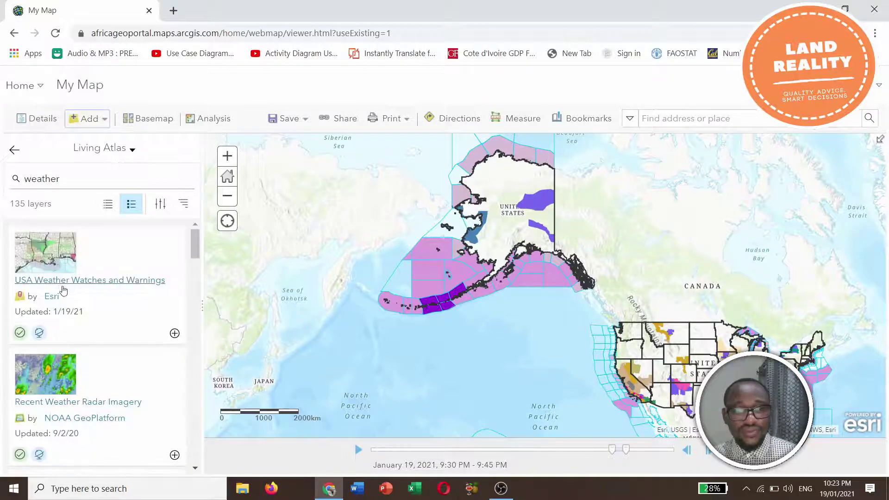
scroll(150, 320, down, 3)
scroll(150, 320, down, 6)
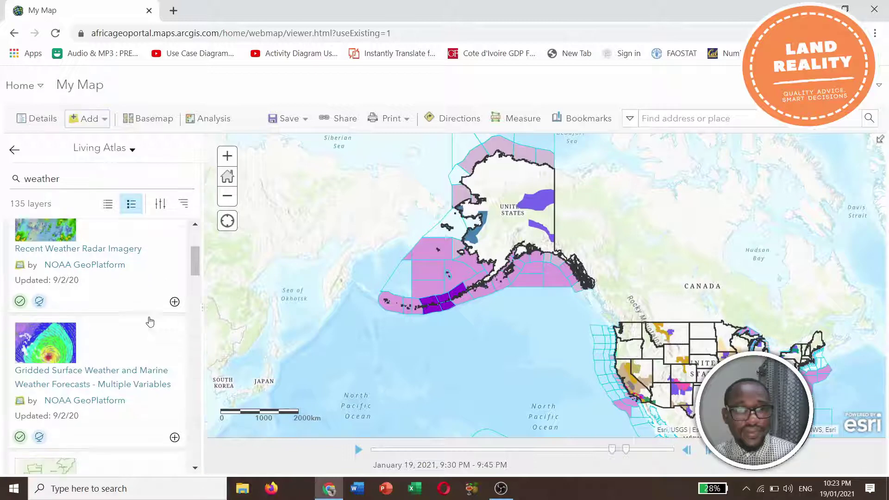
scroll(150, 321, down, 3)
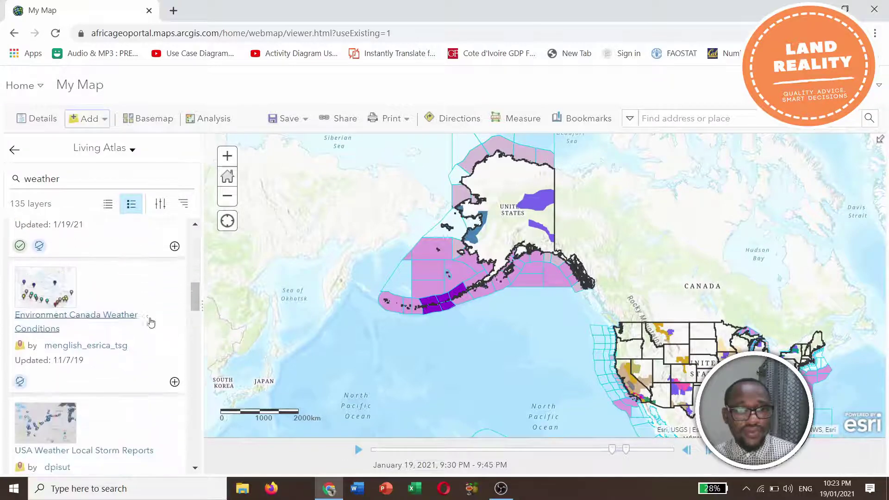
scroll(149, 321, down, 2)
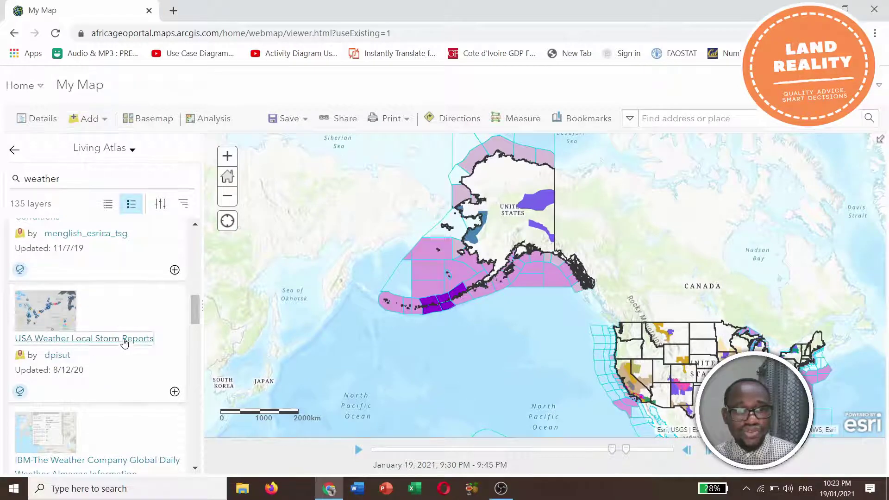
click(122, 340)
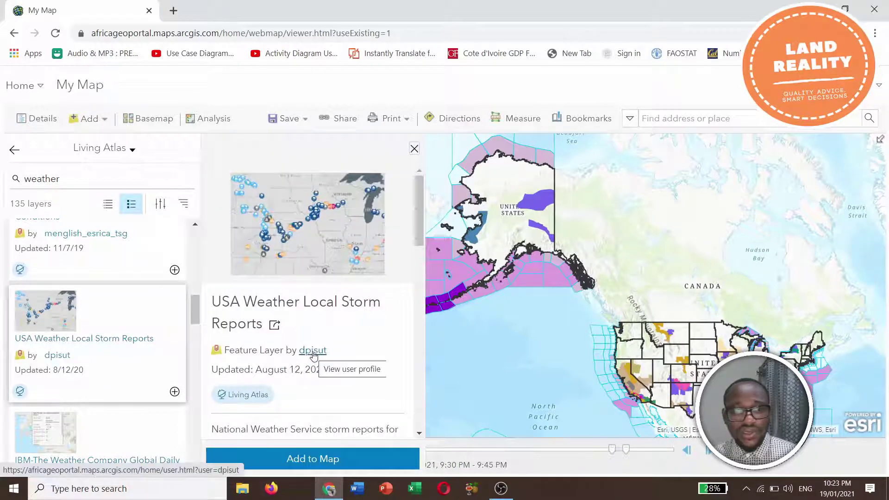
click(310, 459)
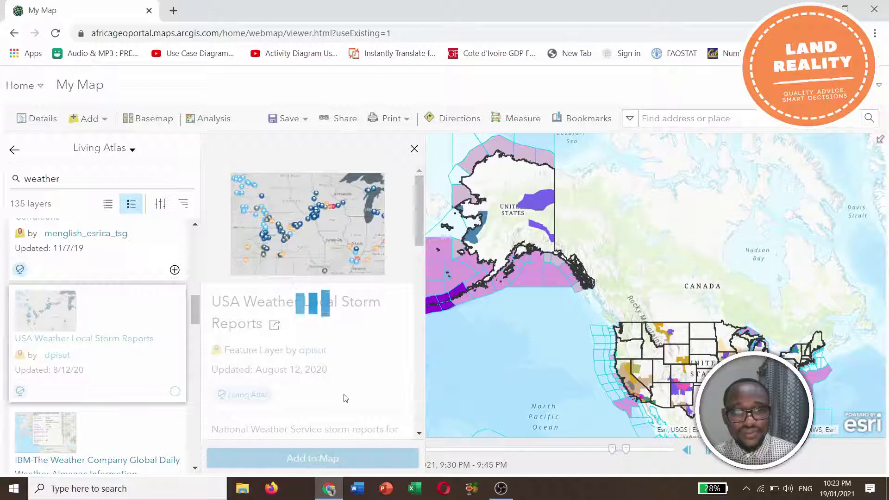
- Read the description of the USA Weather Local Storm Reports layer, and return to the map's layer contents
scroll(345, 398, down, 2)
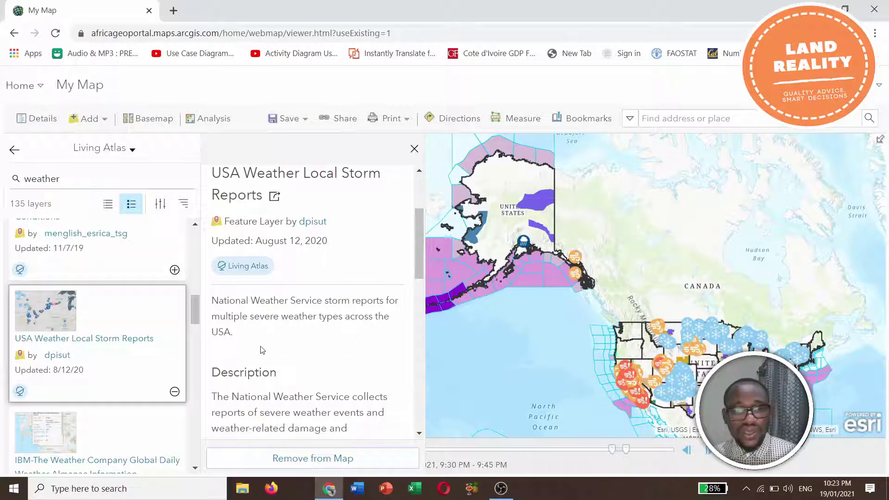
scroll(262, 350, down, 4)
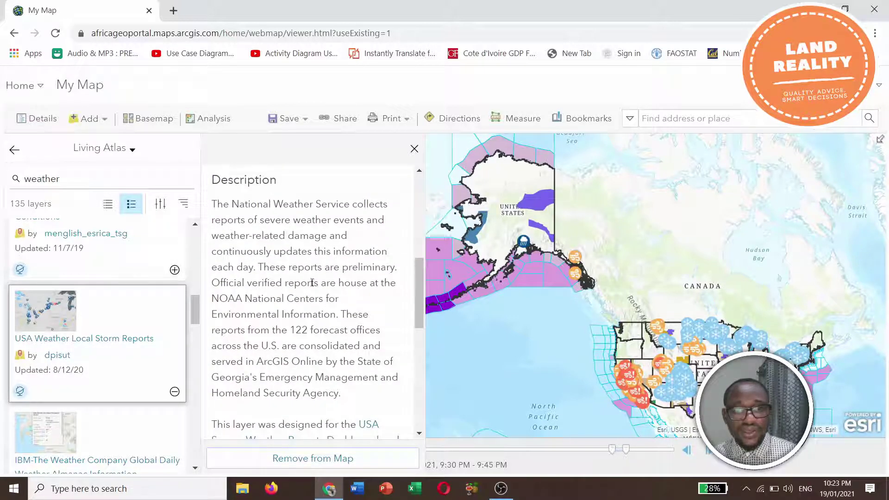
scroll(312, 282, down, 4)
scroll(312, 282, up, 10)
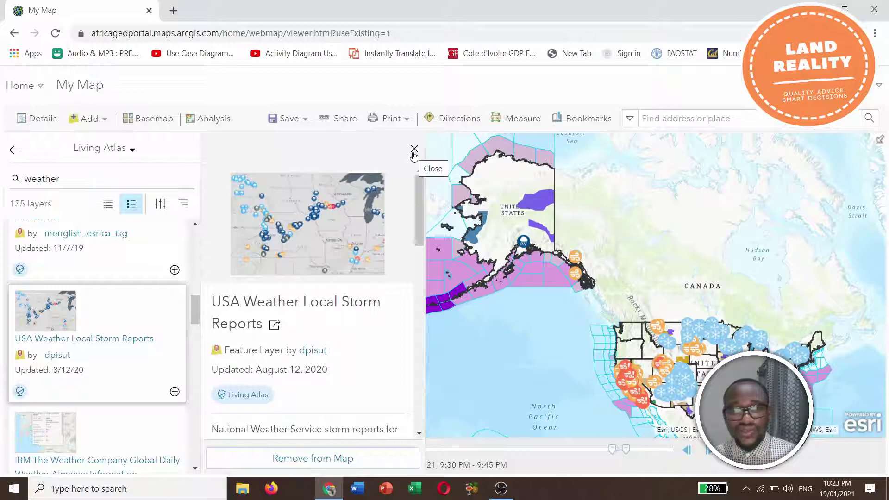
click(413, 149)
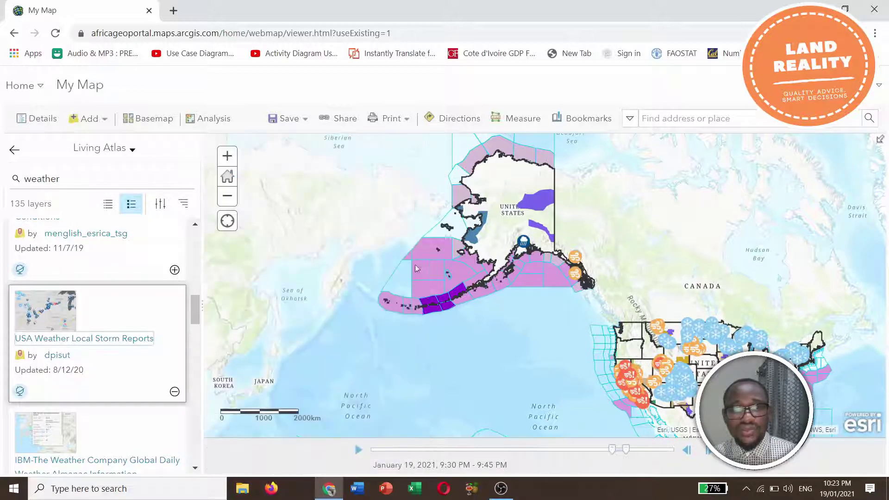
scroll(521, 317, down, 1)
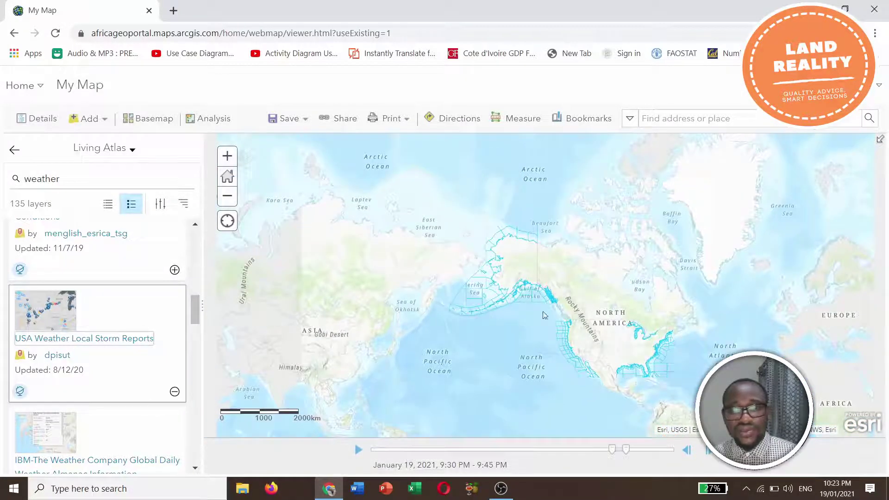
click(15, 152)
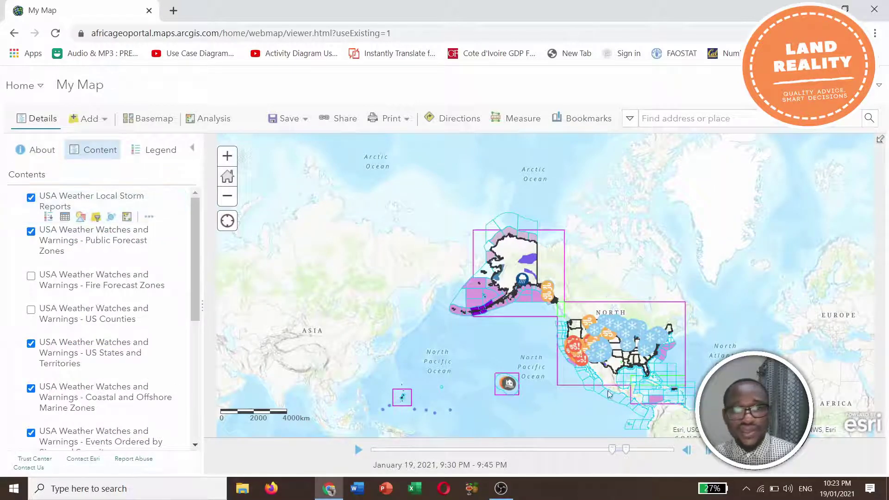
- Examine how the local storm report symbols are distributed over Alaska and the rest of the United States
scroll(592, 367, up, 1)
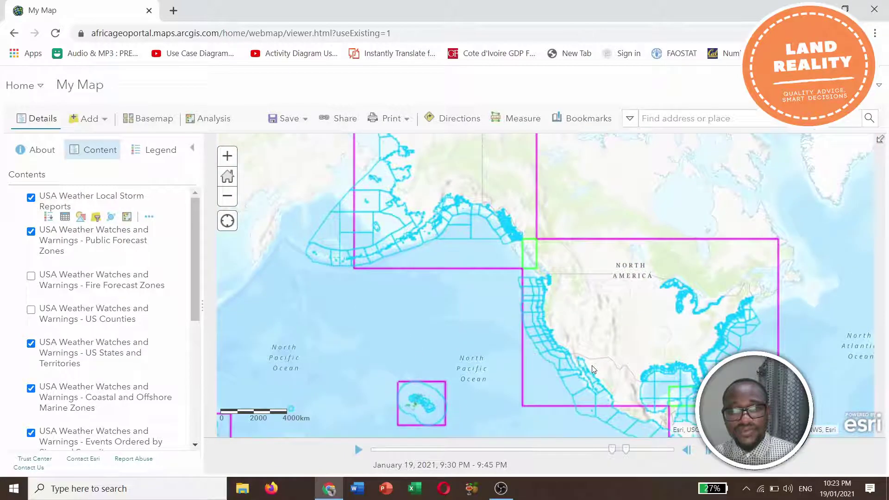
scroll(458, 256, down, 1)
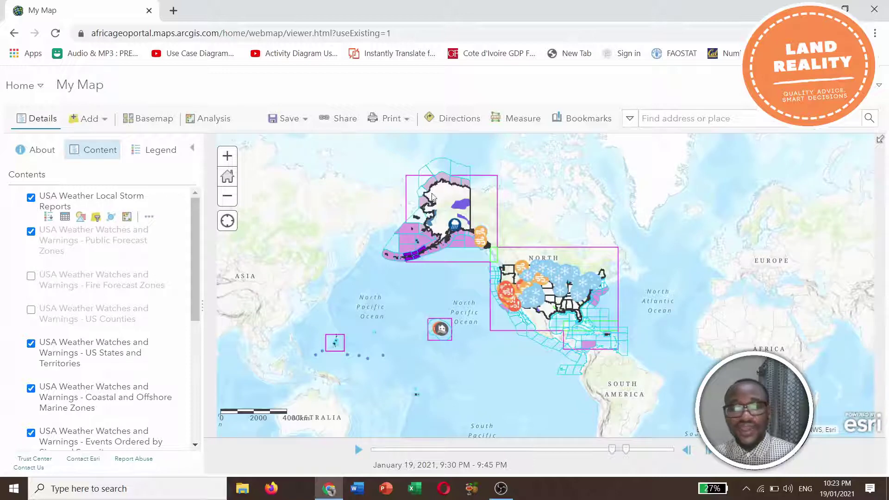
scroll(483, 199, up, 1)
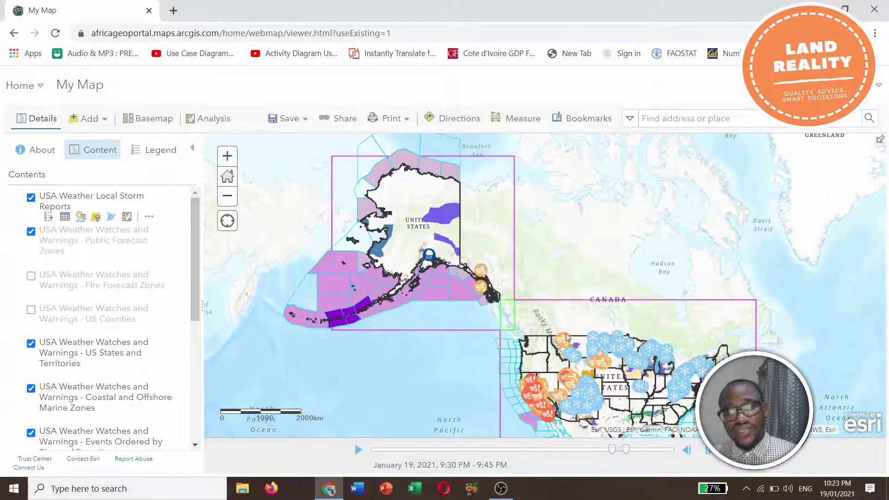
drag(479, 340, 482, 285)
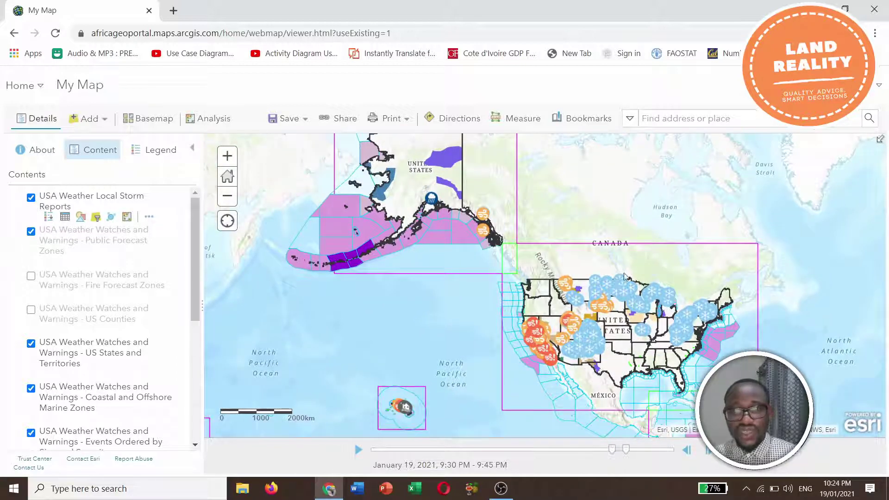
drag(584, 244, 604, 333)
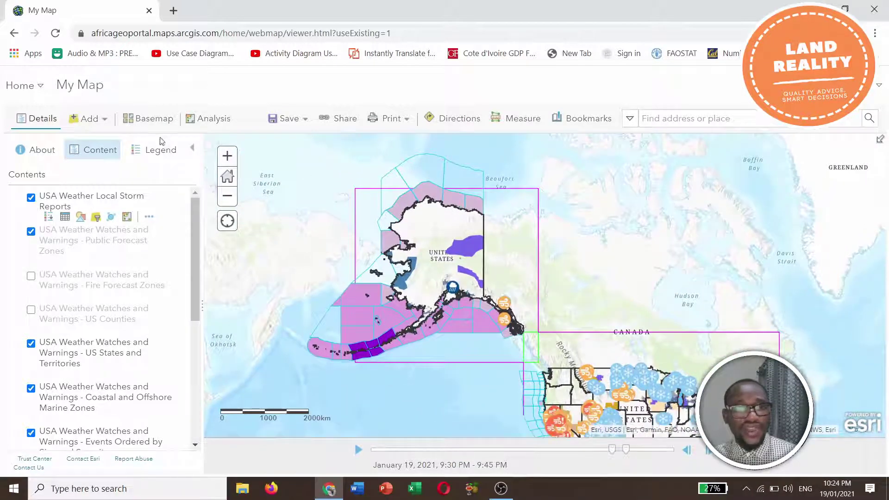
- Change the basemap to Light Gray Canvas and check the weather layers against it over Alaska and the contiguous United States
click(154, 119)
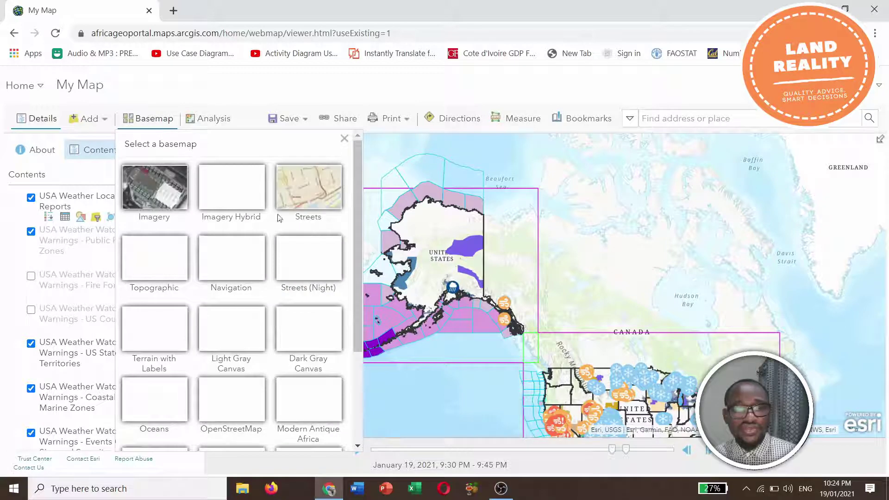
click(237, 348)
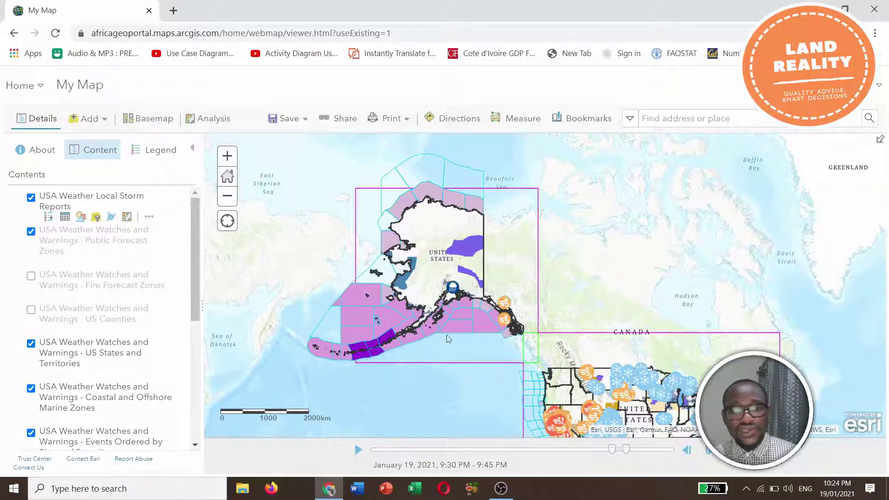
scroll(521, 307, down, 2)
scroll(521, 307, down, 2)
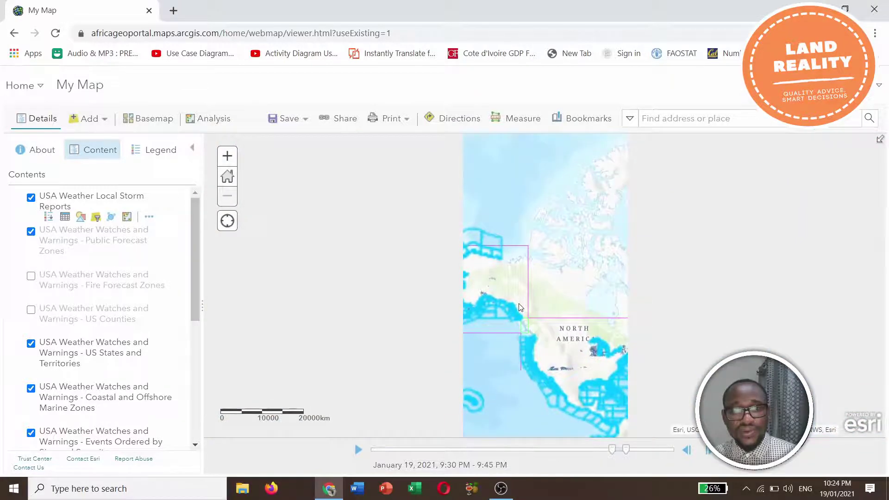
scroll(556, 318, up, 2)
scroll(518, 314, up, 2)
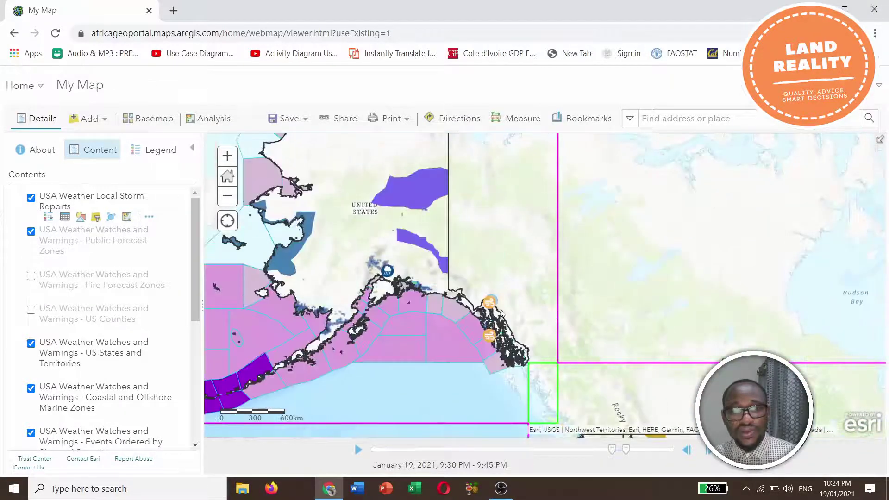
scroll(467, 294, up, 1)
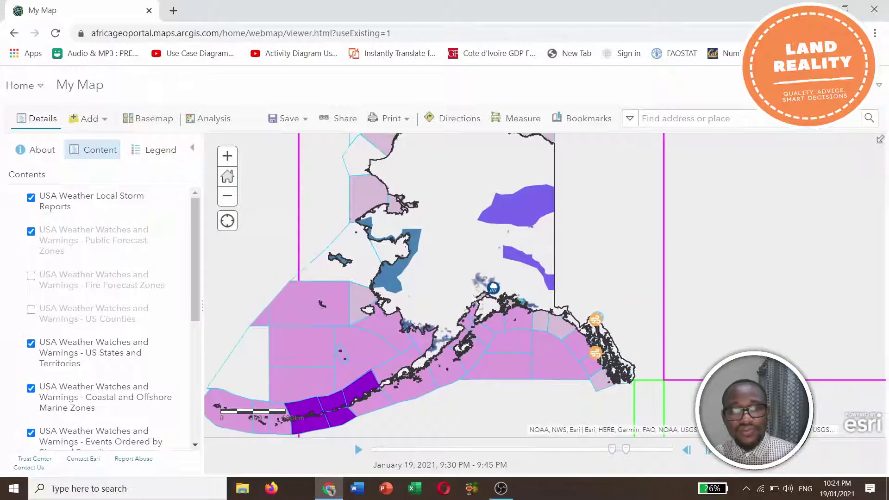
scroll(484, 291, down, 2)
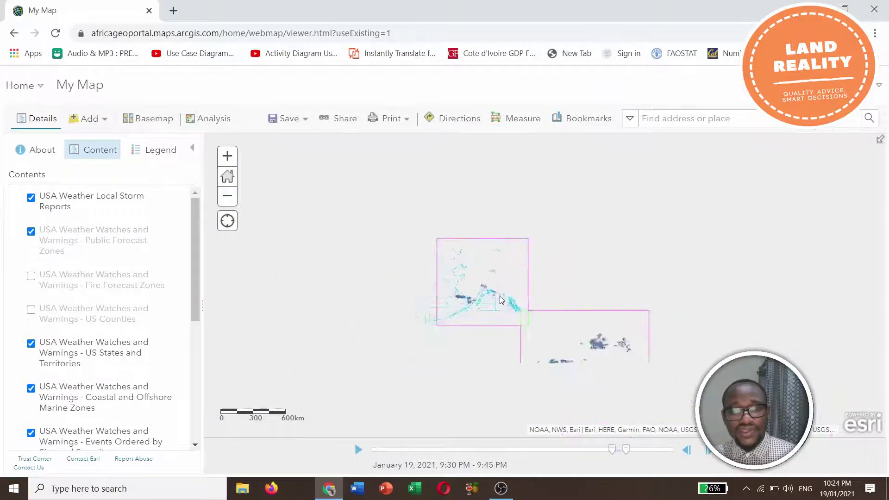
scroll(500, 301, up, 1)
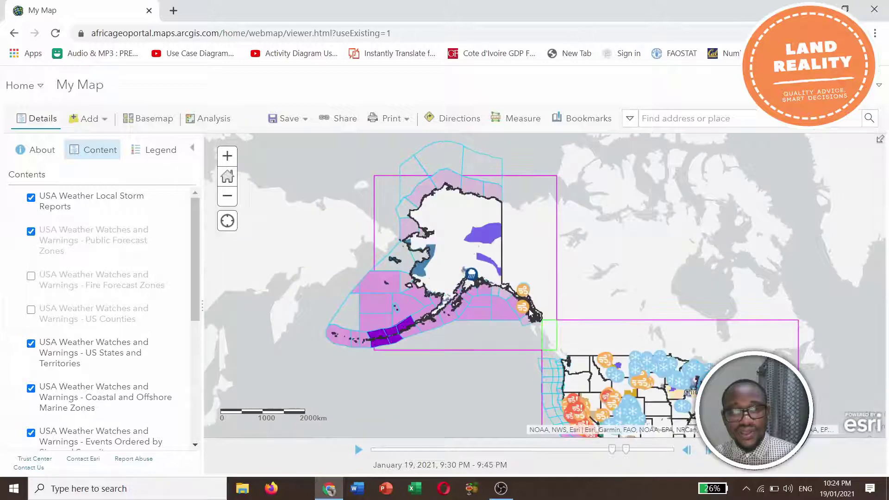
drag(656, 323, 654, 297)
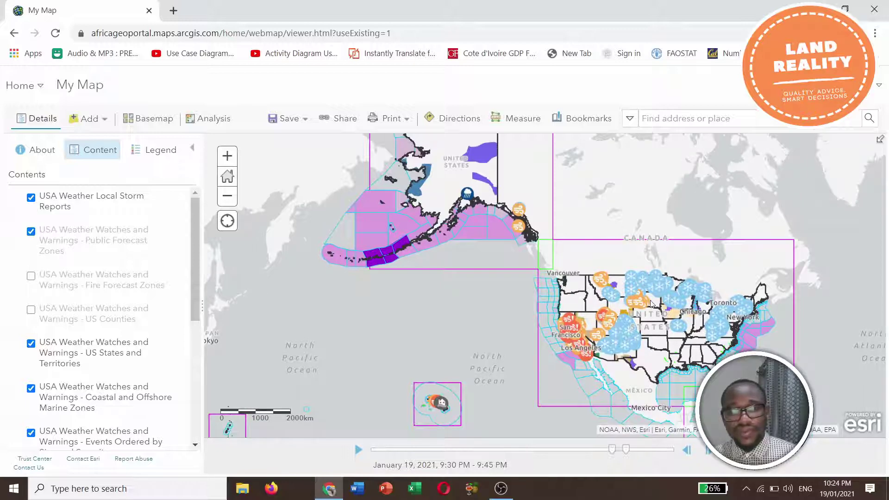
scroll(659, 328, up, 1)
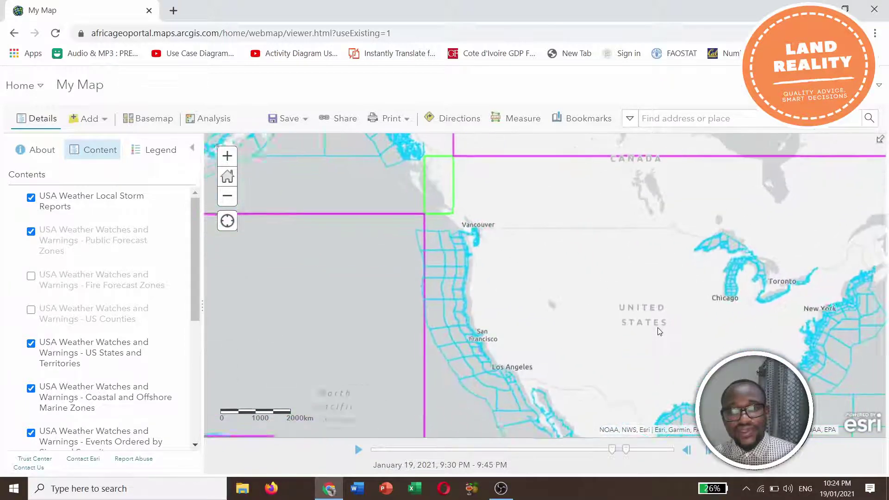
scroll(660, 330, down, 1)
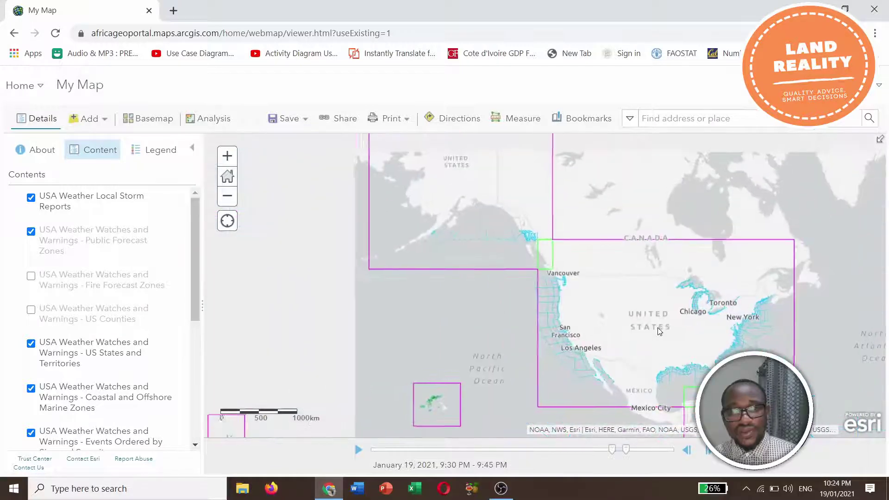
click(307, 123)
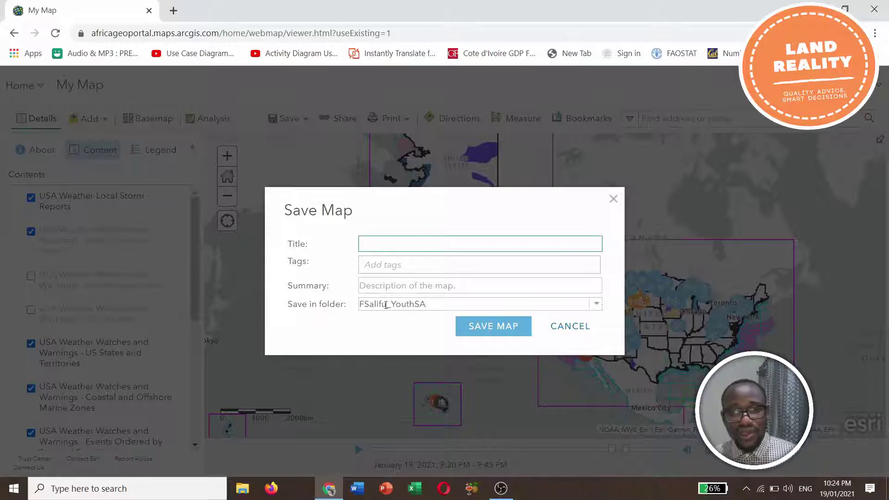
click(567, 331)
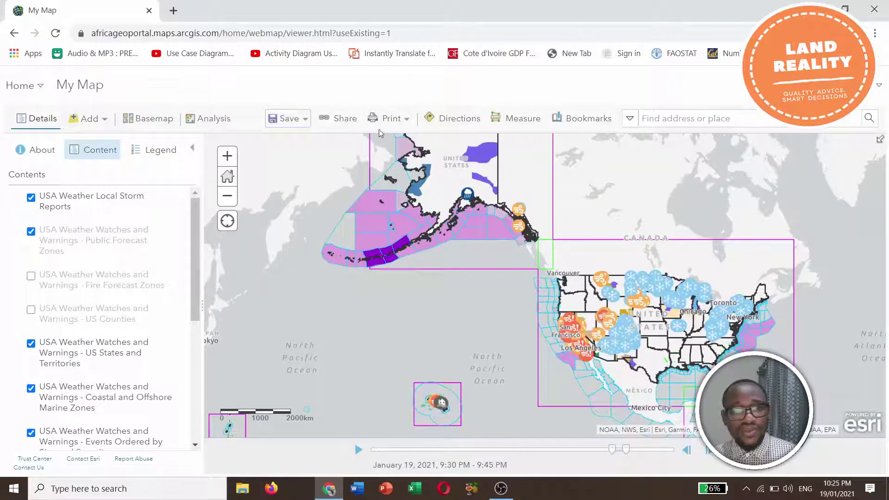
click(343, 119)
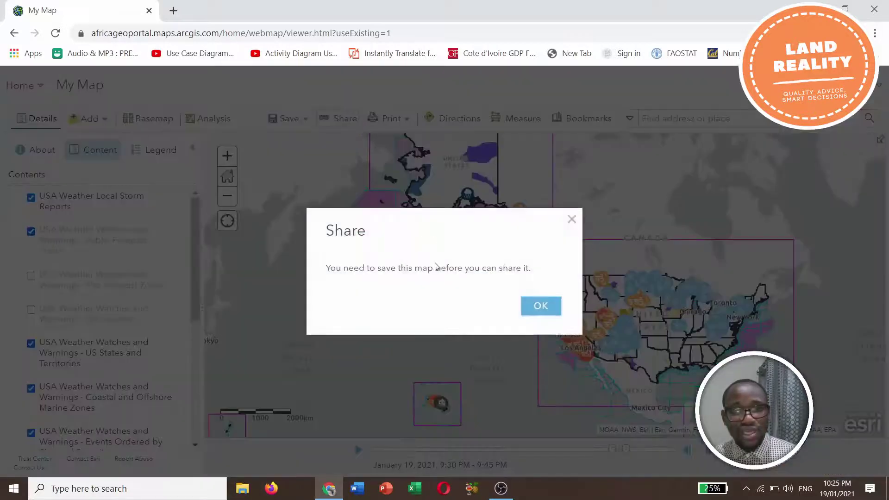
click(532, 309)
- Start saving the map as a new item and title it "severe weather map_USA"
click(305, 124)
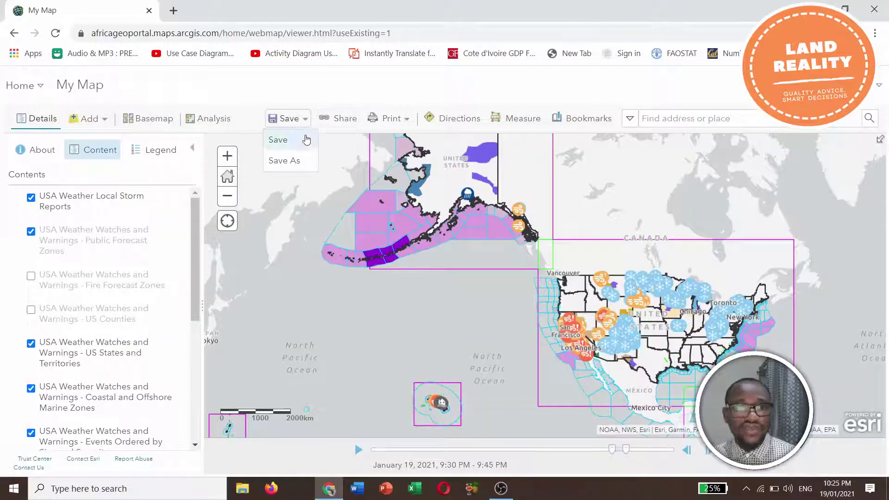
click(298, 161)
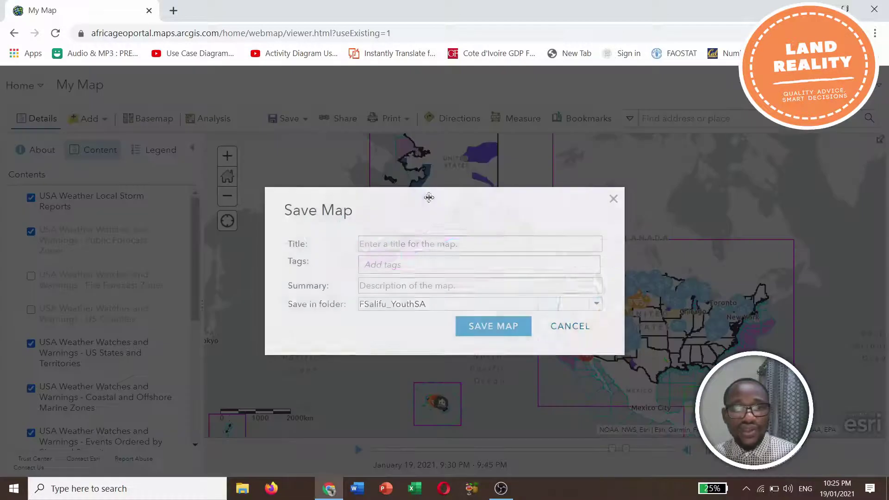
click(398, 241)
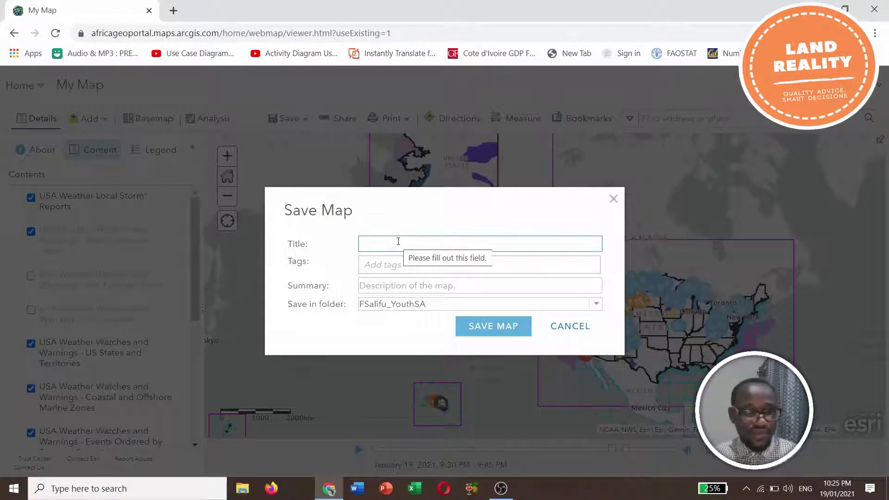
text(severe)
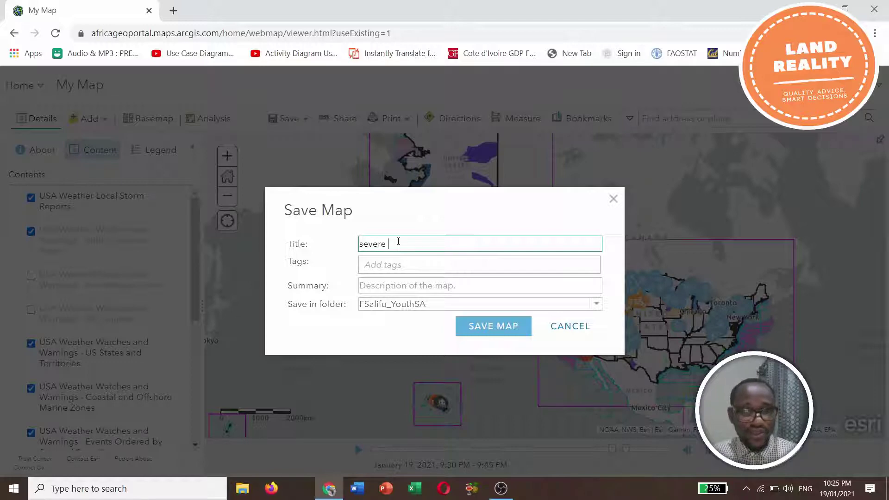
text( weather)
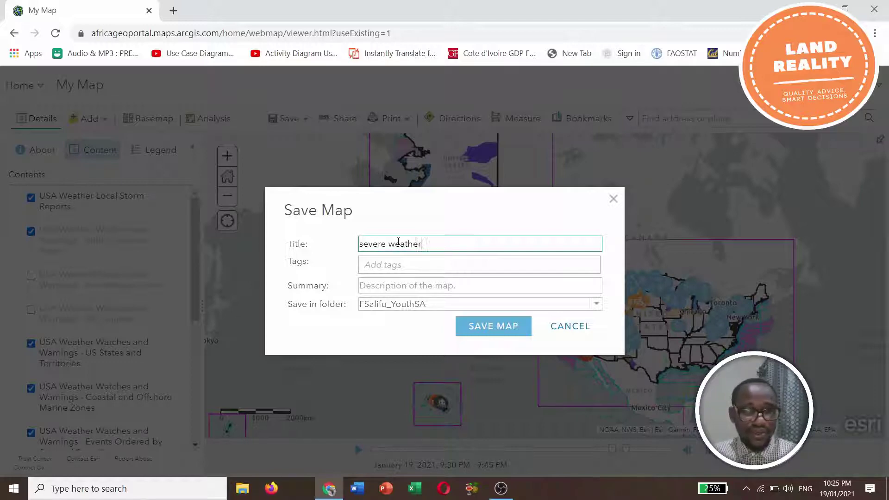
text( map_USA)
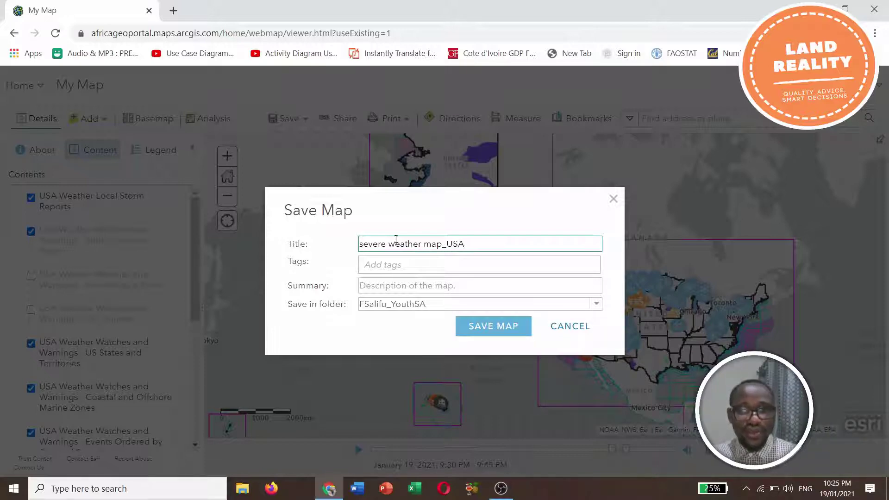
- Add the tags "map" and "use" to the map's details and save the map with the summary left empty
click(395, 267)
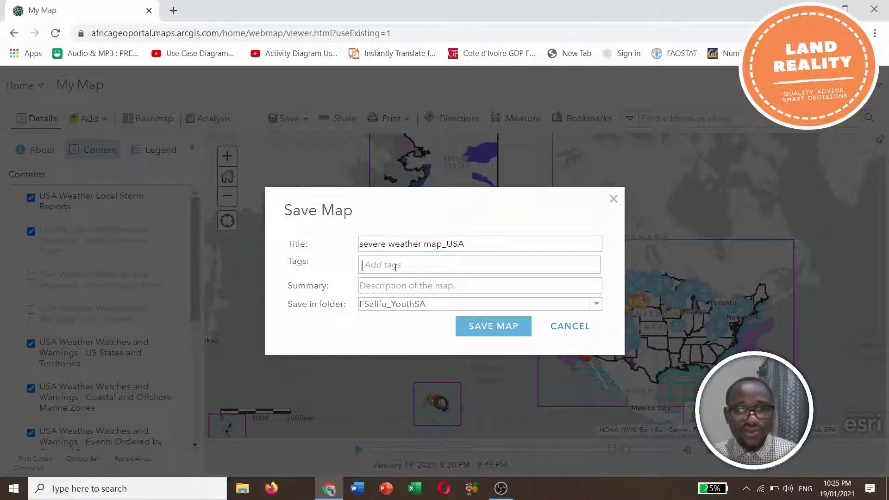
text(map, use)
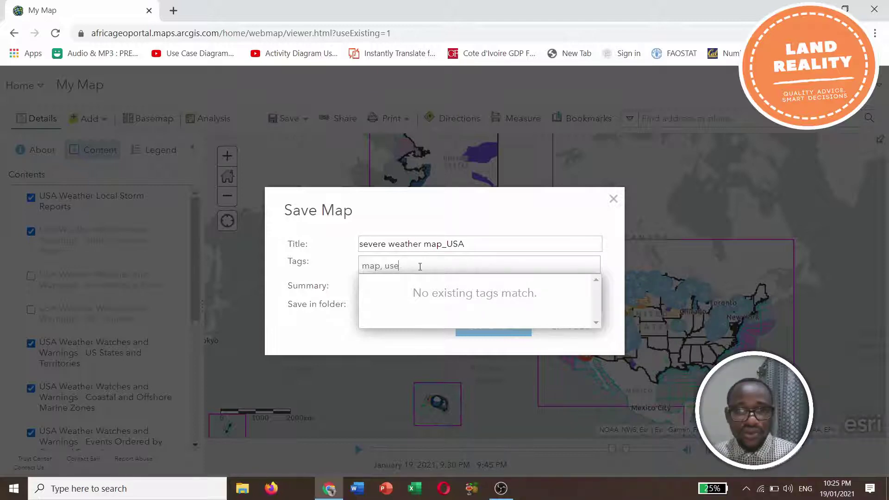
click(586, 355)
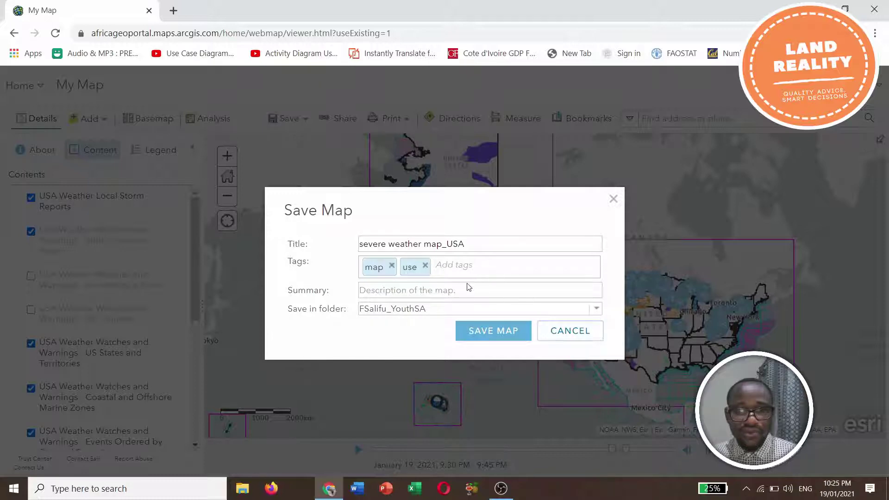
click(386, 290)
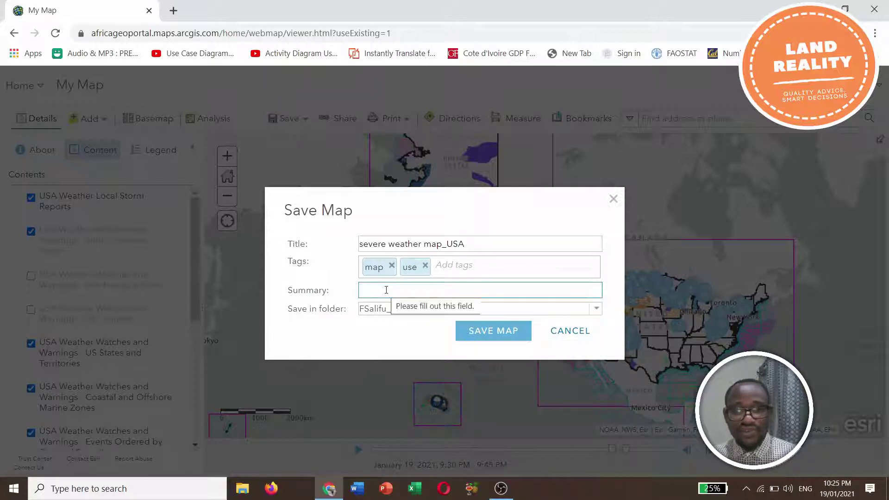
click(493, 338)
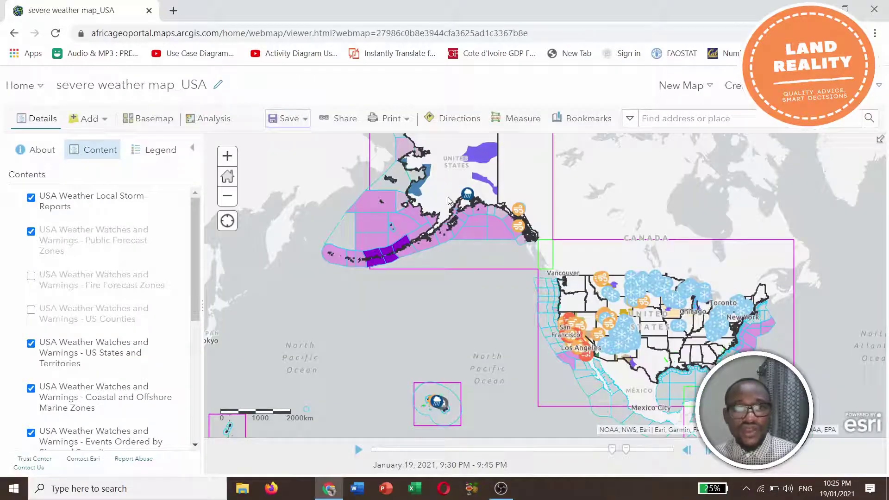
- Share the saved weather map with everyone (public), and return to the map
click(347, 119)
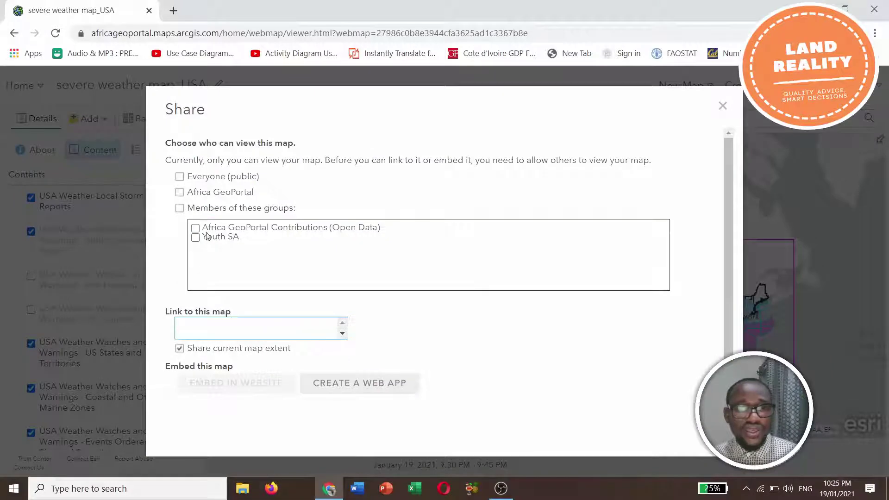
click(180, 177)
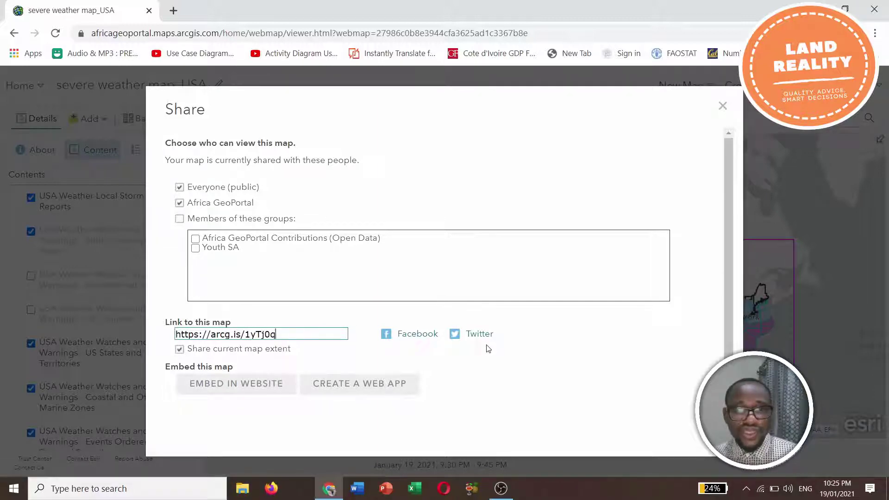
click(723, 106)
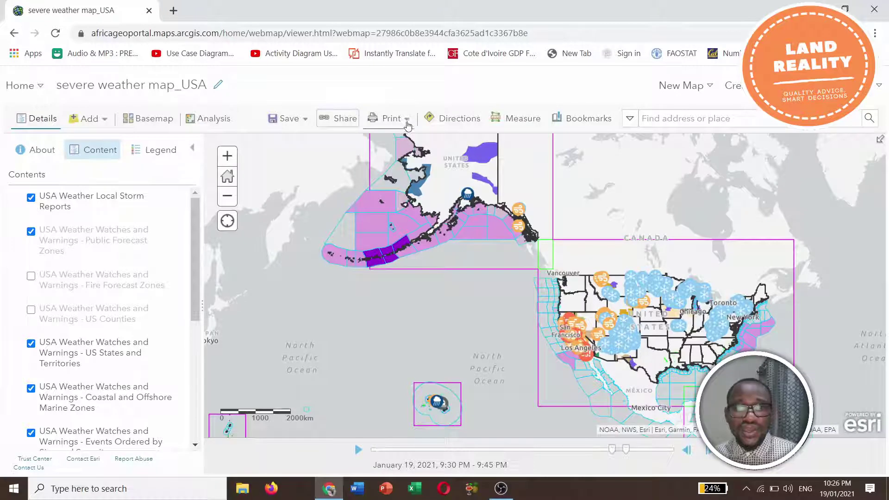
- Generate a printable version of the map with its legend, and check its title, storm report symbols and map layout
click(394, 119)
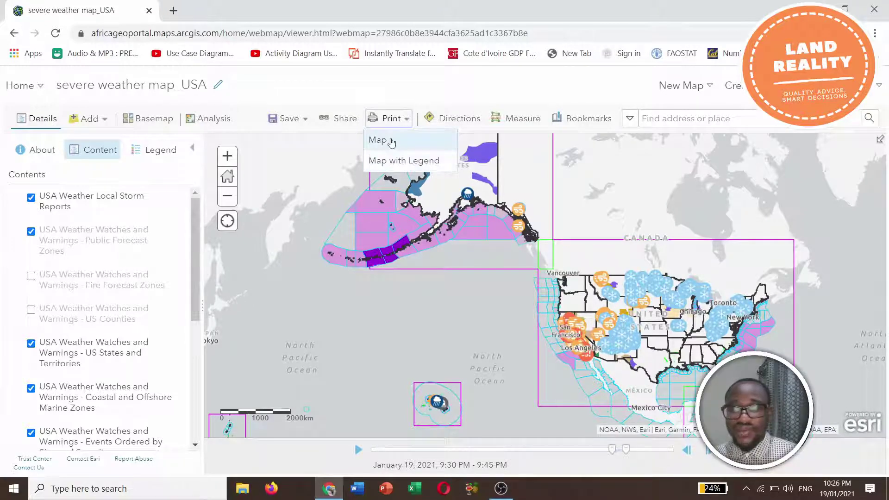
click(409, 166)
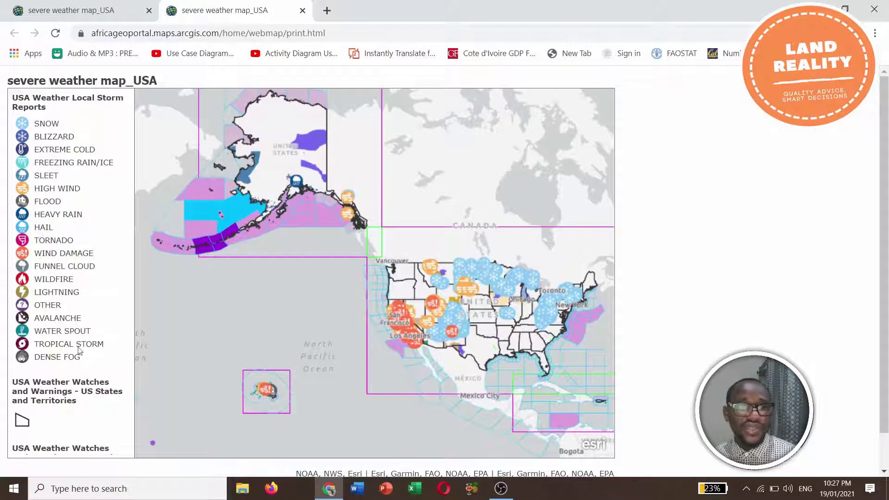
scroll(78, 388, down, 1)
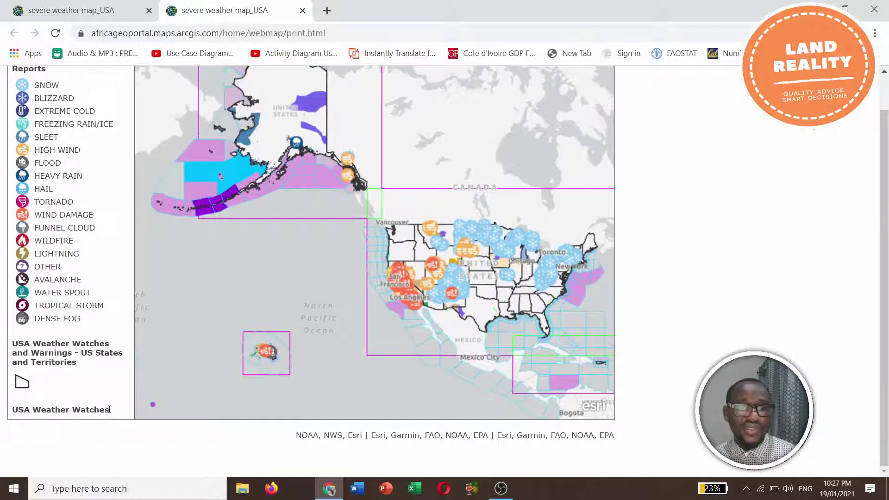
scroll(381, 335, up, 1)
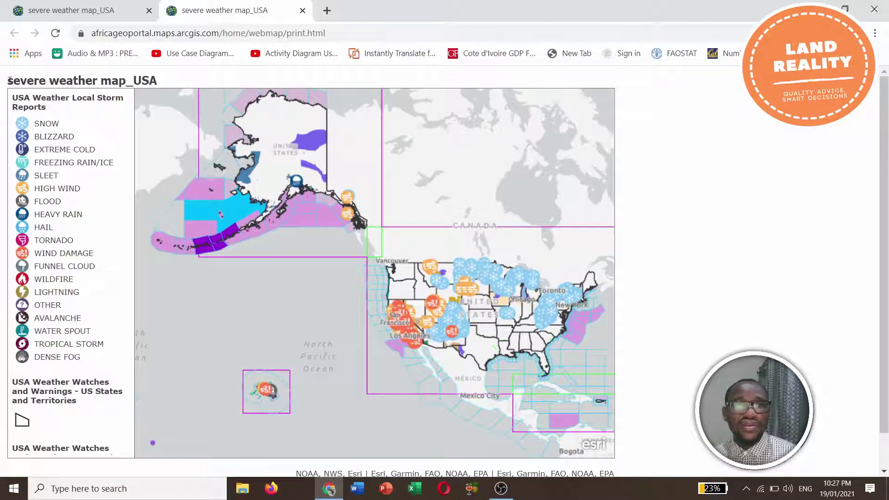
drag(9, 82, 182, 84)
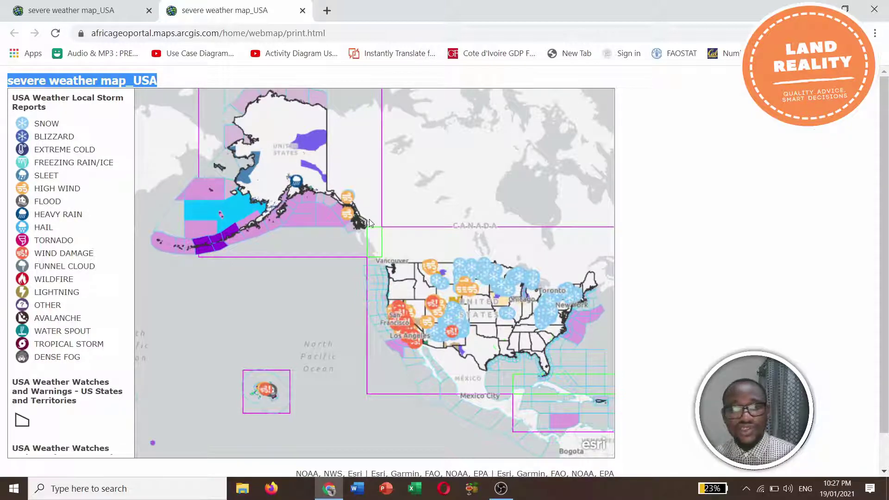
scroll(369, 222, down, 1)
scroll(368, 221, up, 1)
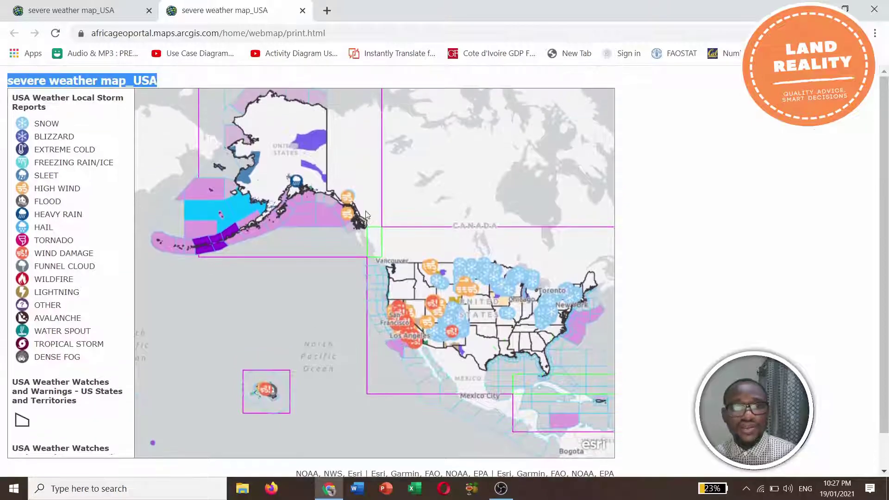